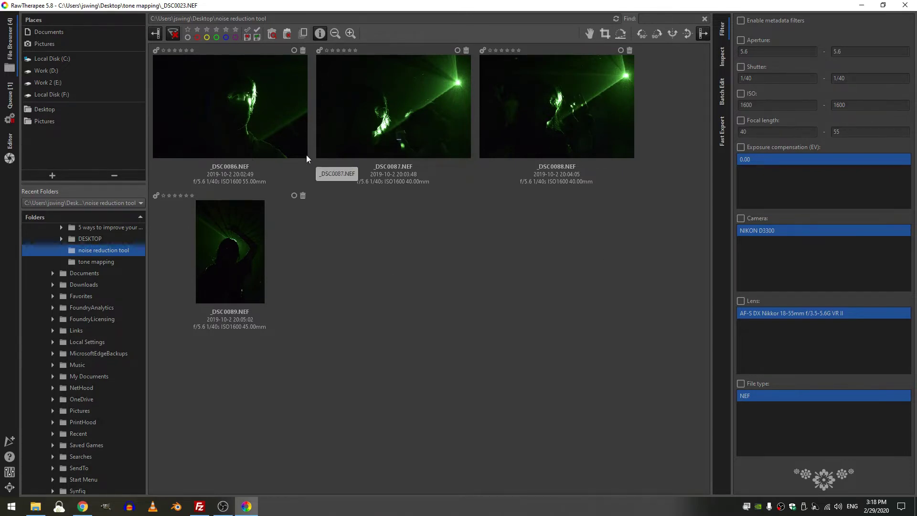
Step: Select the _DSC0086.NEF thumbnail in the noise reduction tool folder
click(283, 127)
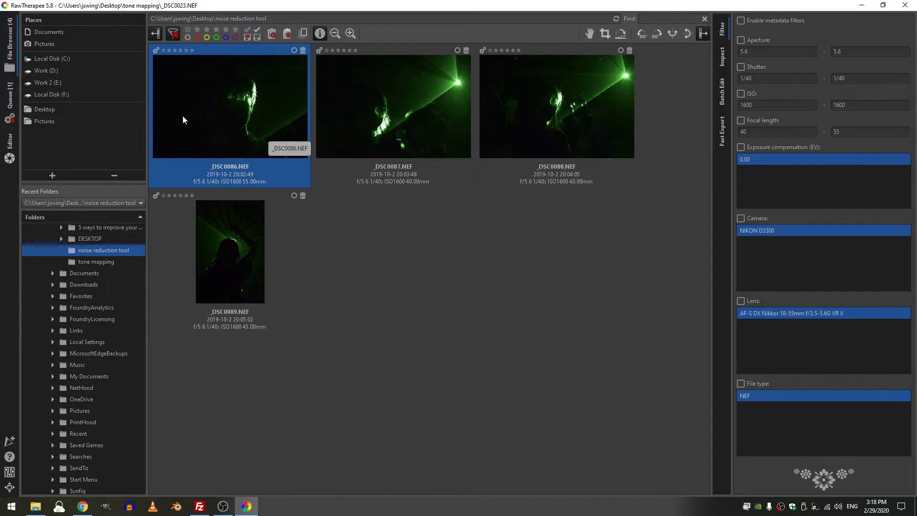
Step: Open _DSC0086.NEF in the Editor at 100% and show the ISO1600, f/5.6 info overlay
double_click(220, 117)
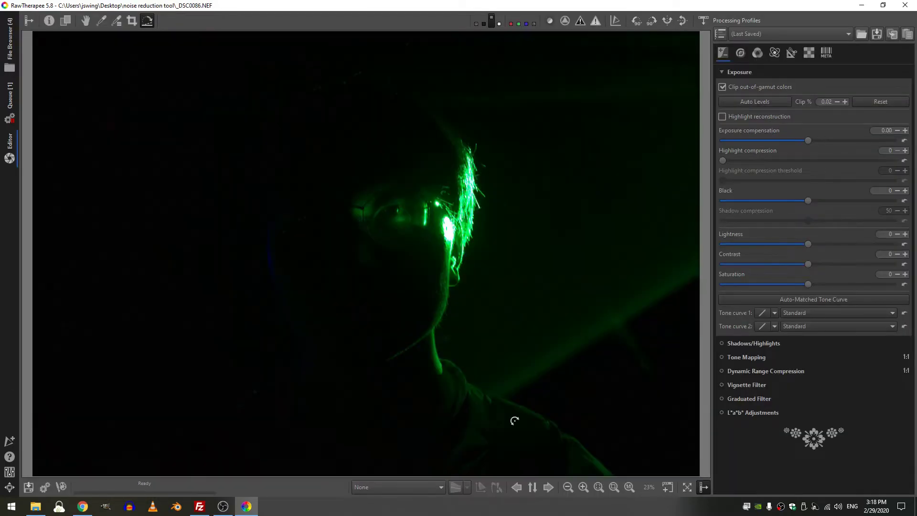
click(630, 487)
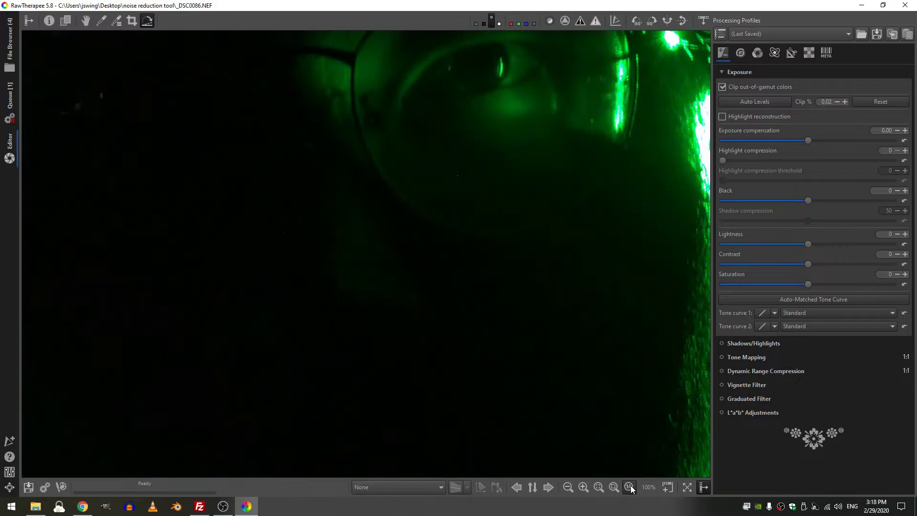
click(86, 21)
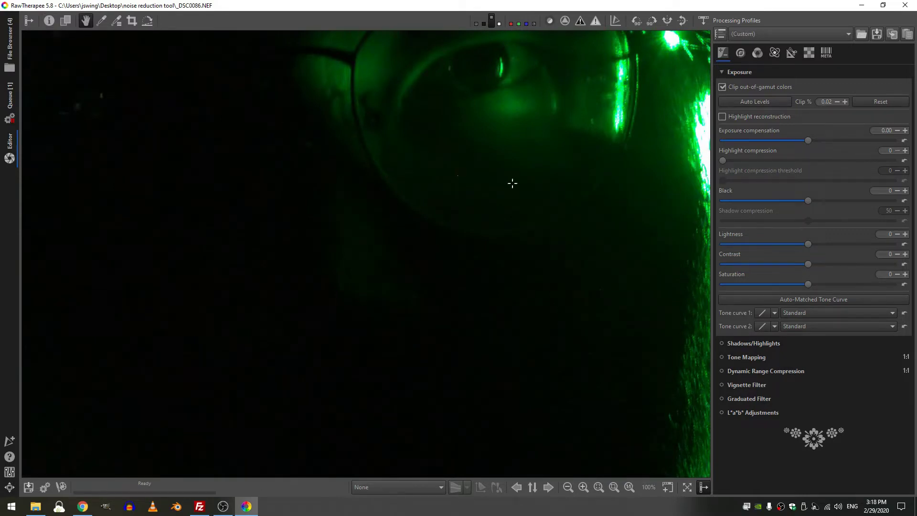
drag(544, 237, 565, 215)
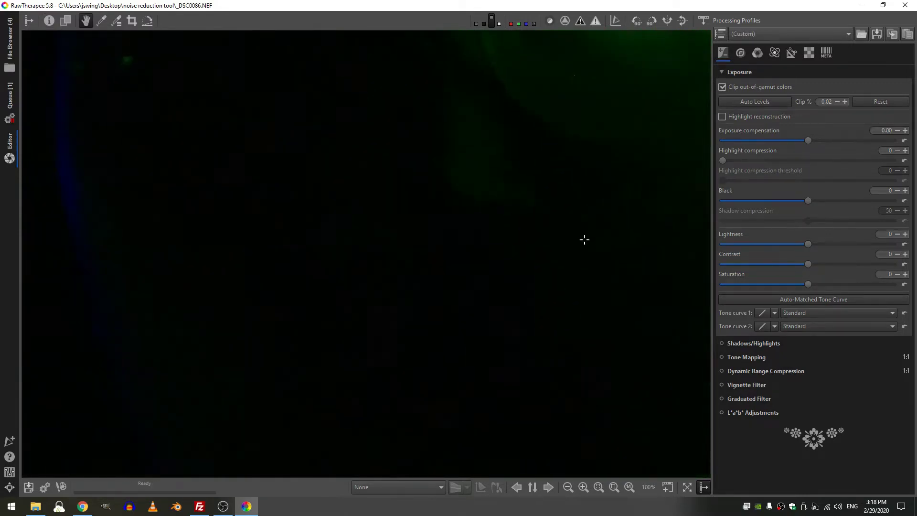
drag(209, 239, 262, 314)
key(i)
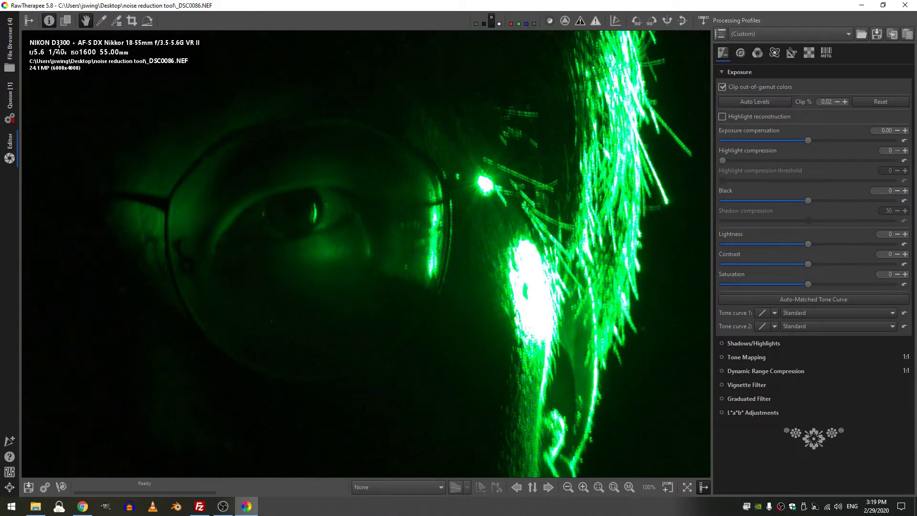
Step: Pan the 100% view onto the eye, glasses and green-lit hair
scroll(481, 368, up, 3)
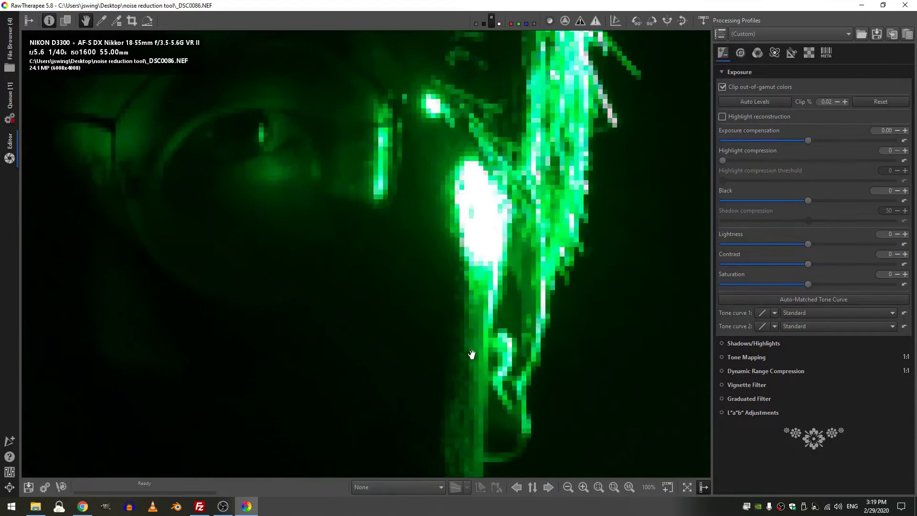
drag(392, 163, 345, 253)
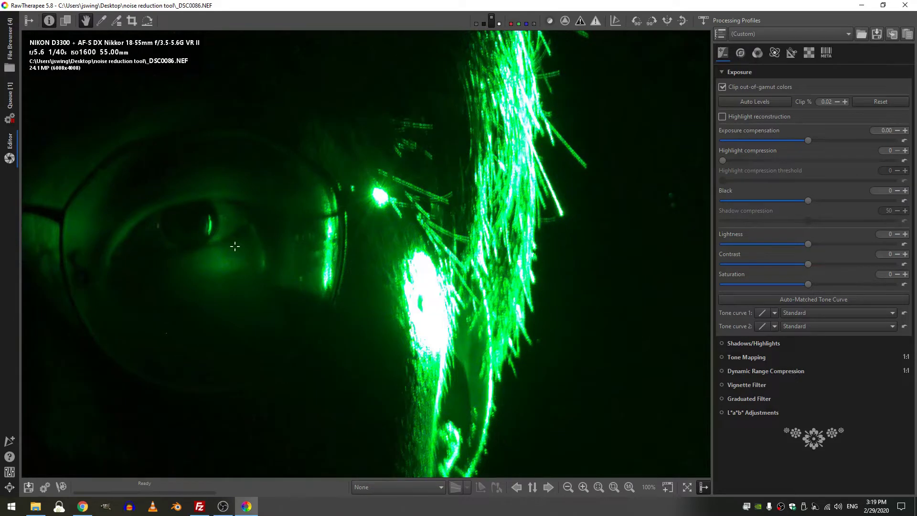
drag(347, 325, 353, 299)
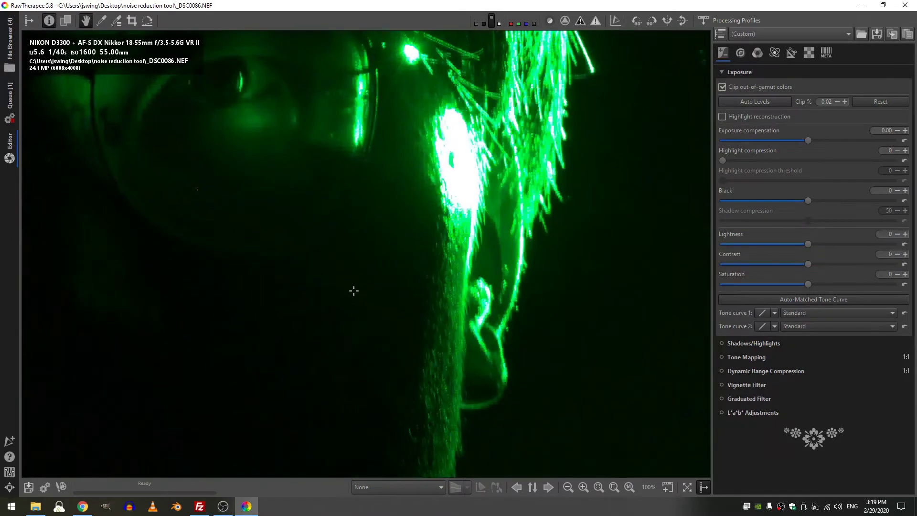
drag(347, 259, 377, 342)
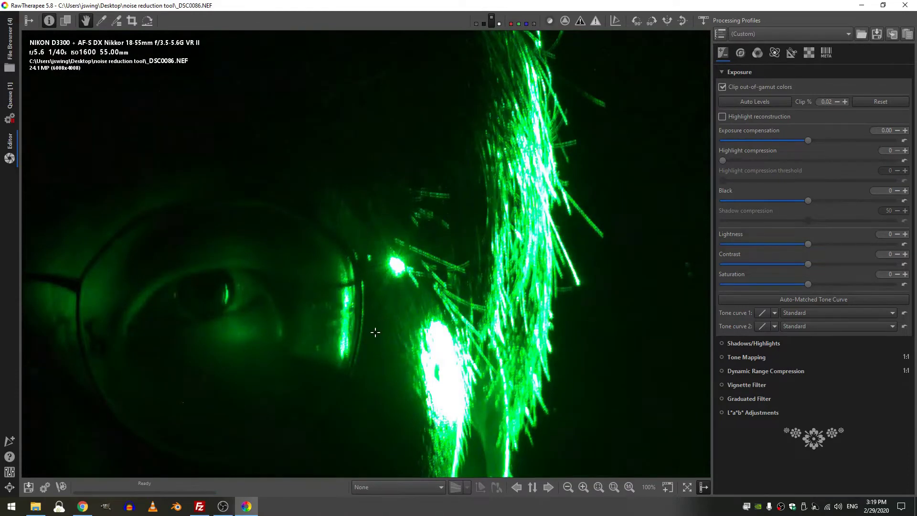
Step: Switch to RawPedia's Noise Reduction article and read down to the noise-type tool list
key(alt+Tab)
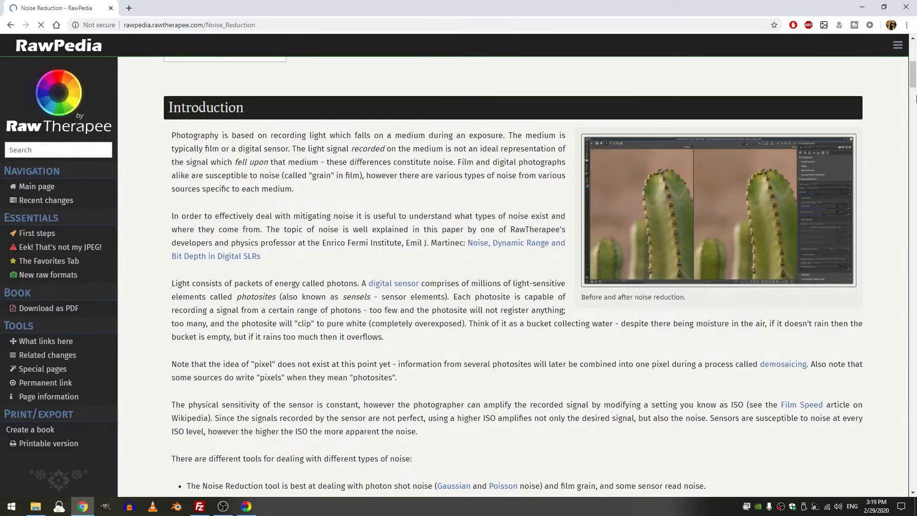
scroll(912, 84, up, 7)
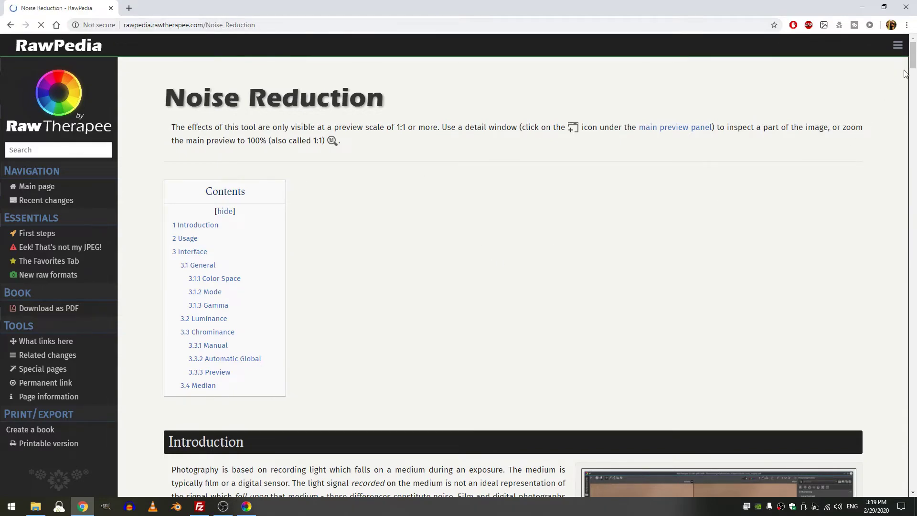
scroll(913, 75, down, 4)
scroll(913, 75, down, 3)
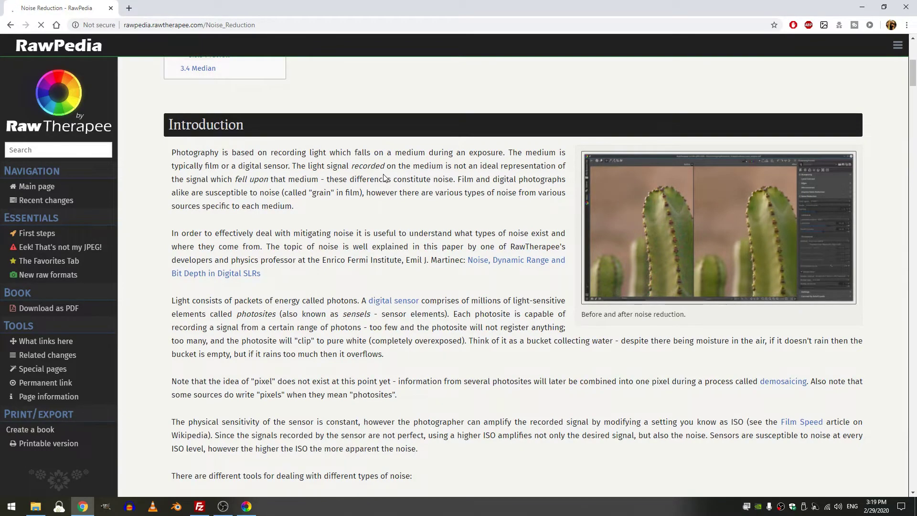
scroll(385, 177, down, 4)
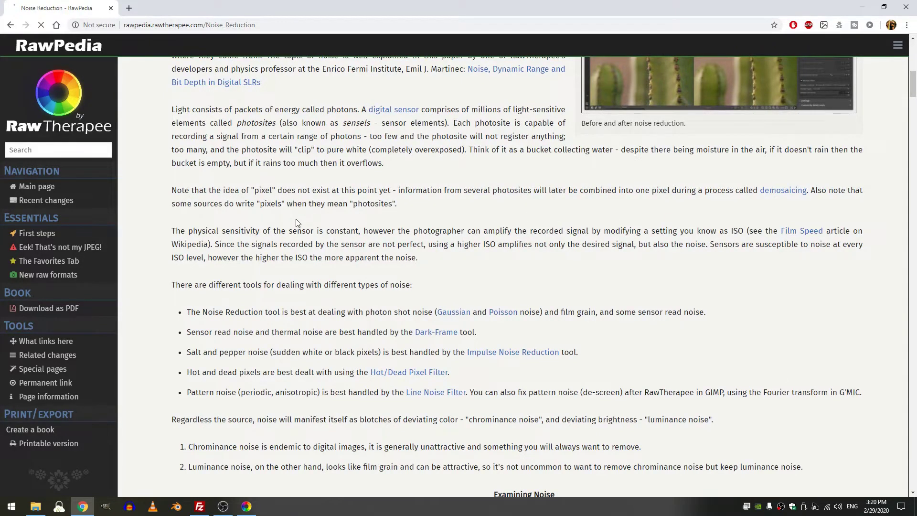
scroll(296, 222, down, 1)
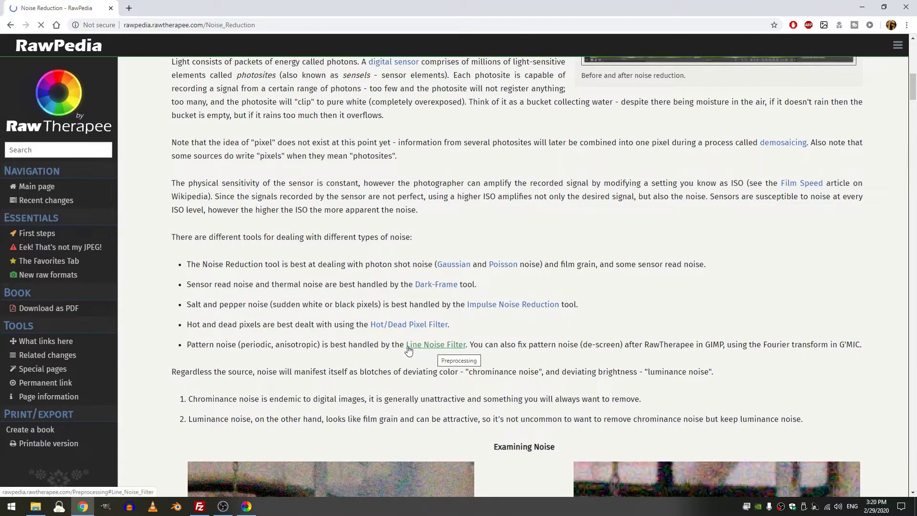
Step: Scroll to Examining Noise, highlighting and then deselecting the term 'chrominance noise'
scroll(470, 347, down, 5)
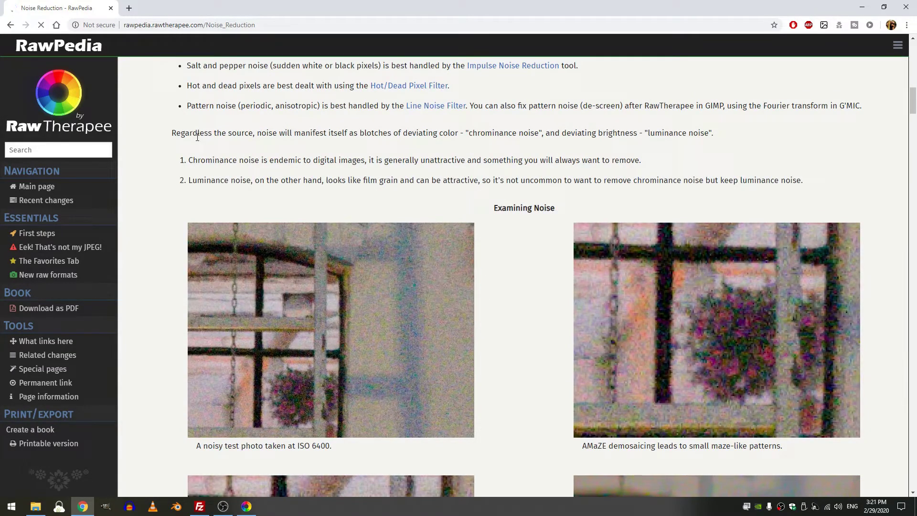
drag(469, 132, 534, 134)
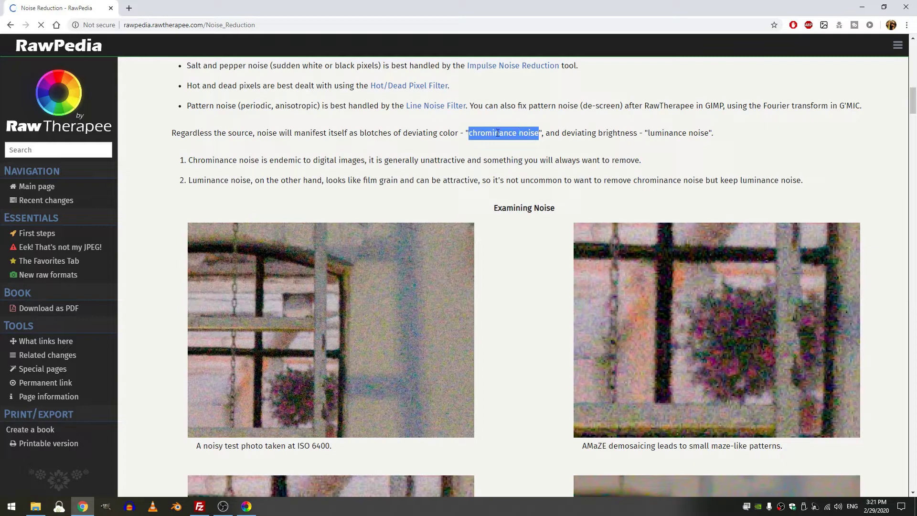
click(664, 134)
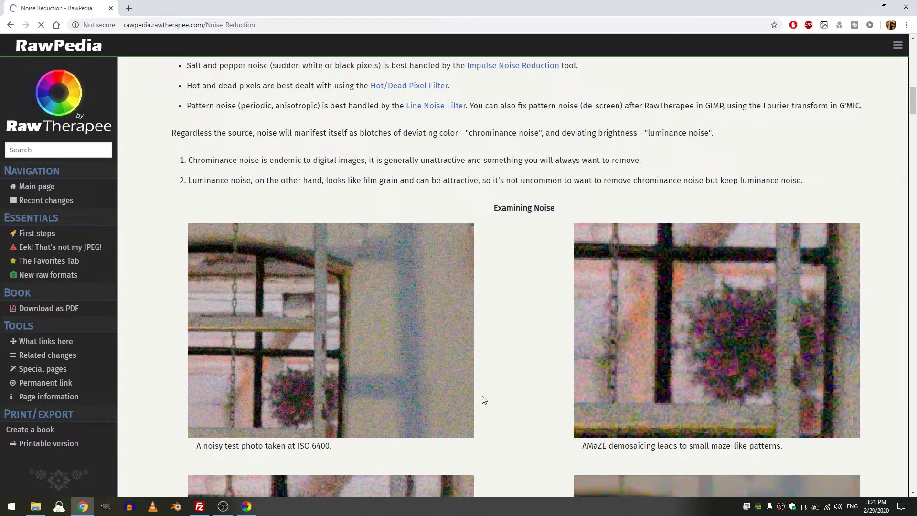
Step: Back in RawTherapee, show the left panel, set Exposure Black to -15691, and zoom out to fit
click(246, 506)
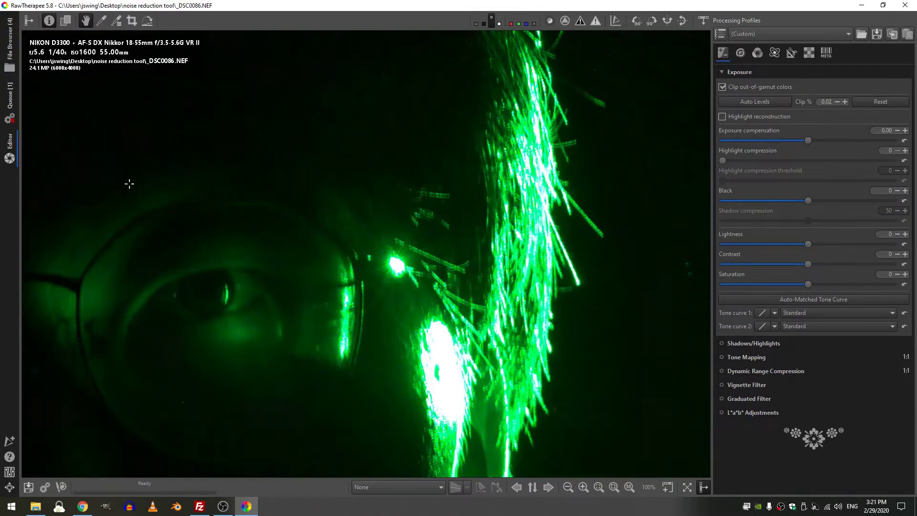
click(29, 21)
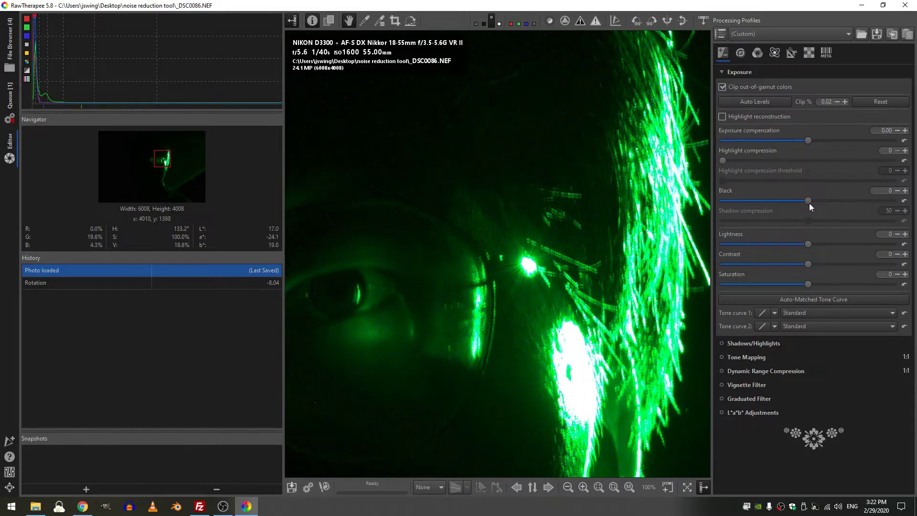
drag(807, 202, 34, 108)
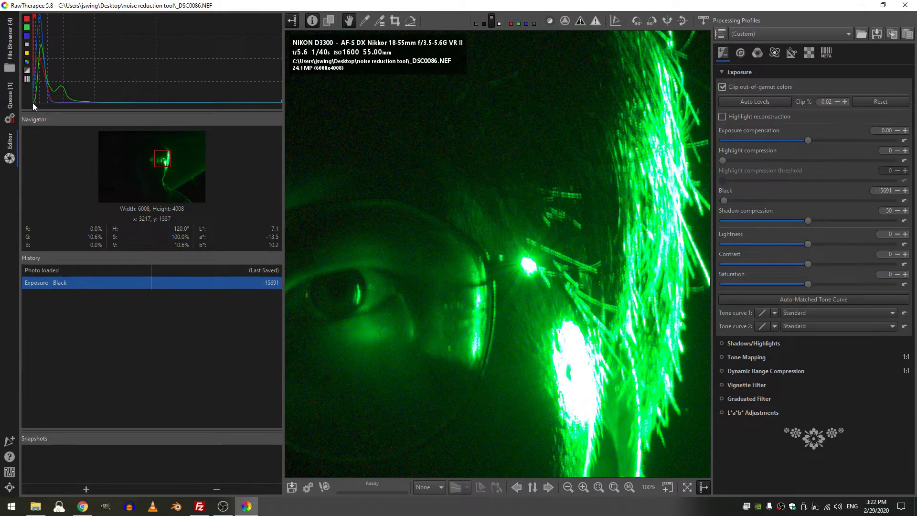
scroll(411, 206, down, 5)
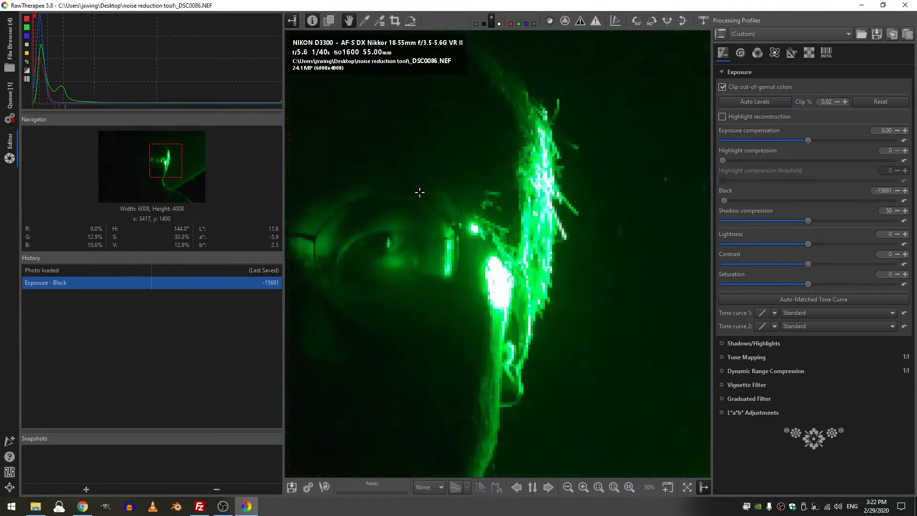
scroll(401, 223, down, 2)
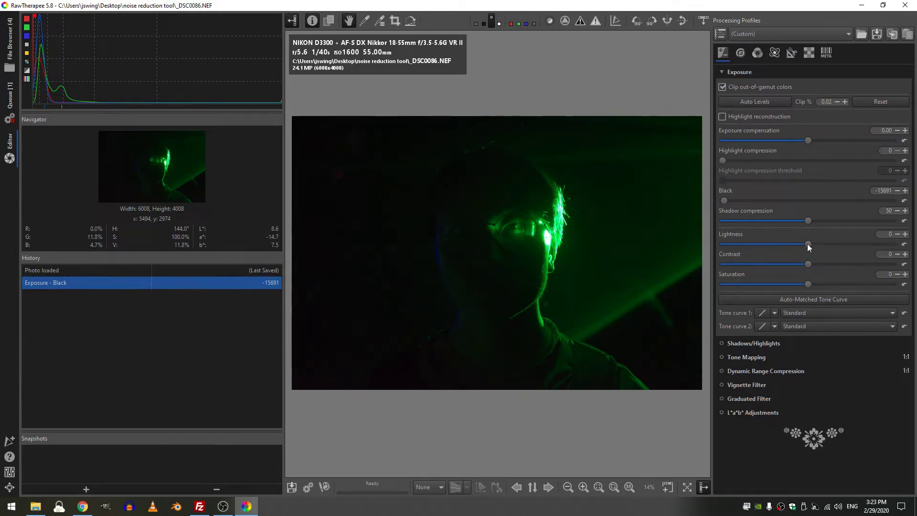
Step: Set Lightness to 11 and Saturation to 20
drag(808, 244, 822, 244)
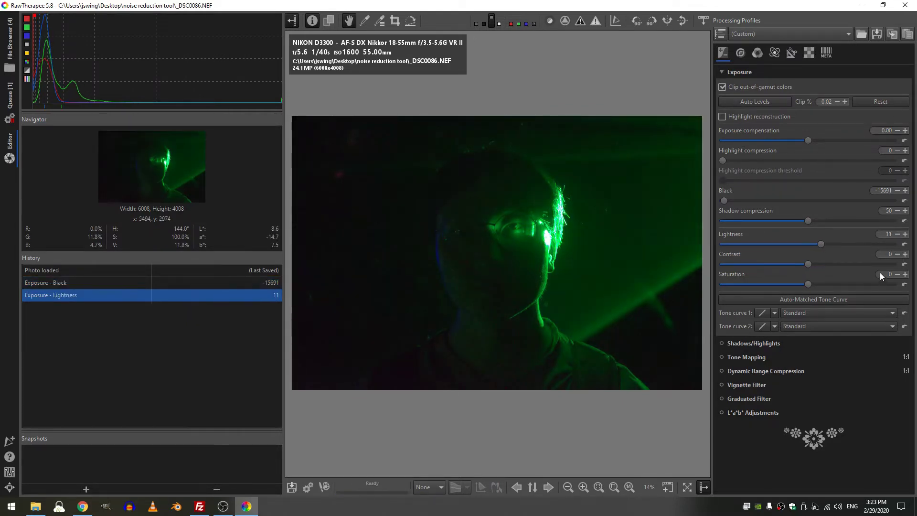
double_click(881, 276)
text(20)
key(Return)
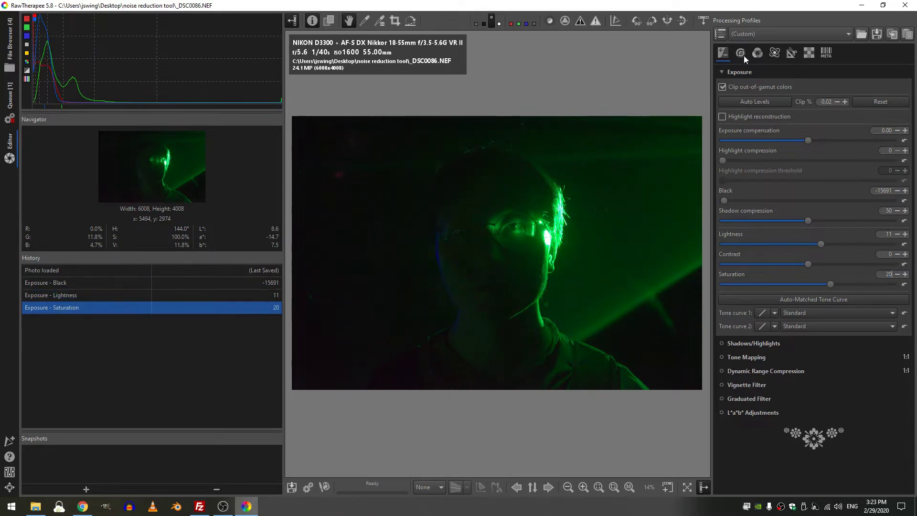
Step: On the Color tab, enable Vibrance with Pastel Tones 20, then view at 100%
click(742, 54)
click(759, 53)
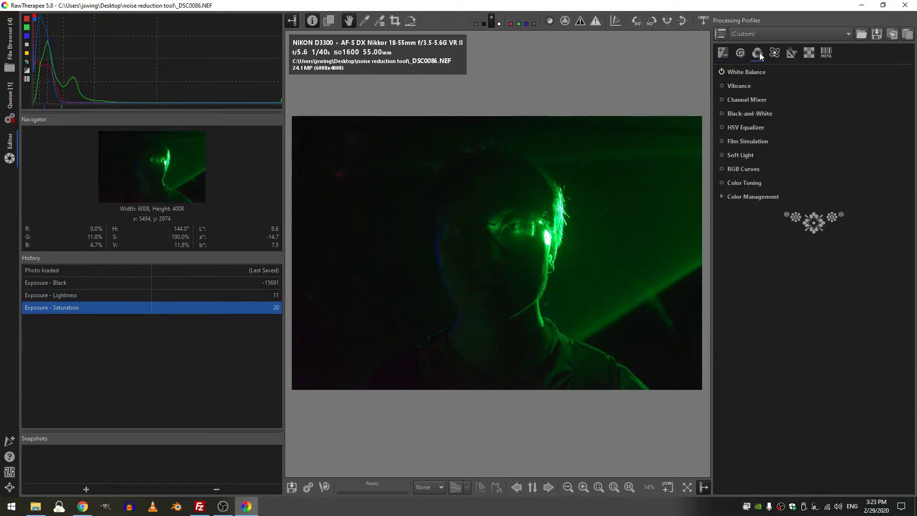
click(721, 86)
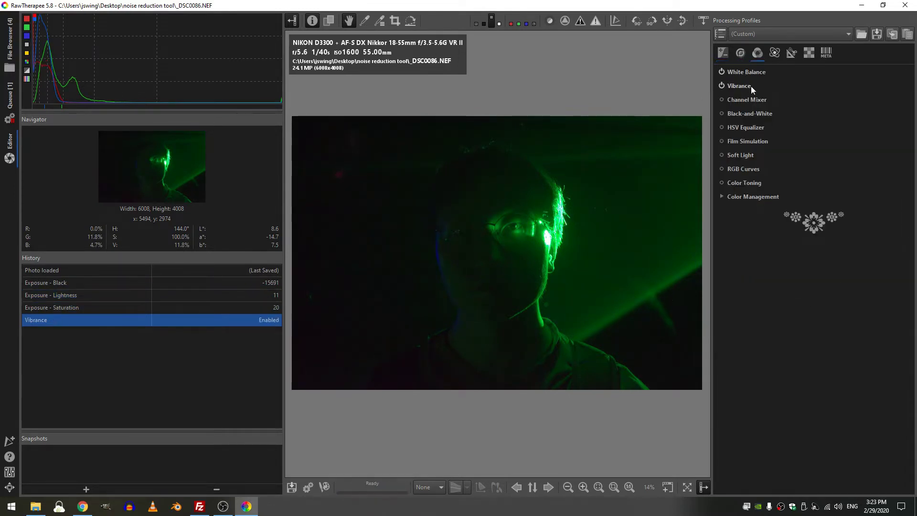
click(751, 86)
click(905, 120)
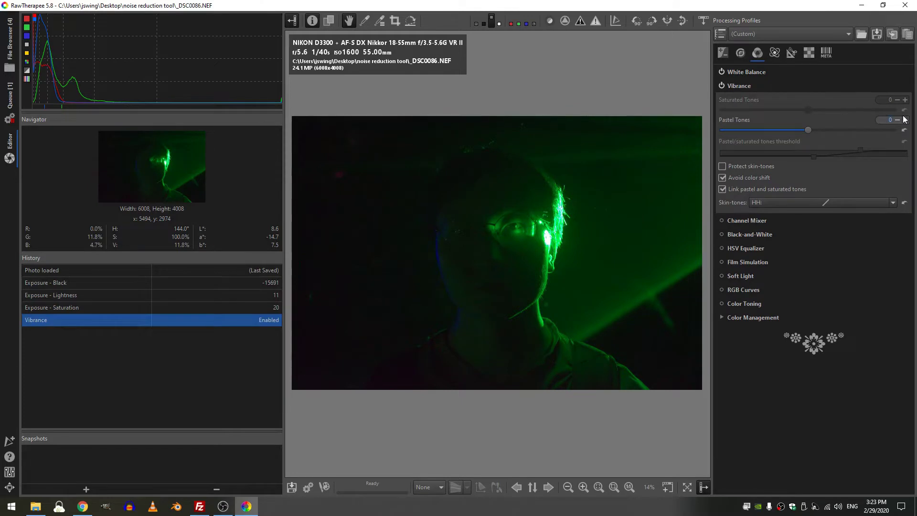
click(629, 486)
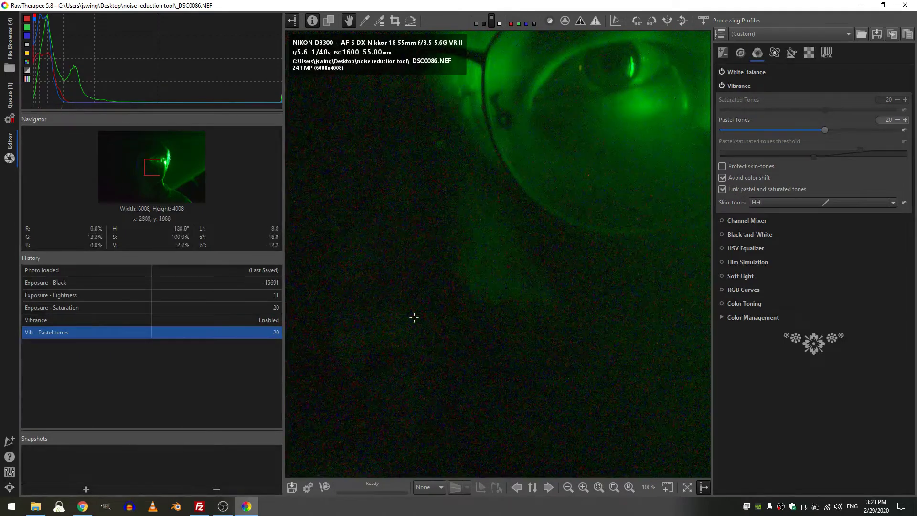
Step: Set Sensor with Bayer Matrix demosaicing to LMMSE, hide the left panel and info overlay
click(808, 53)
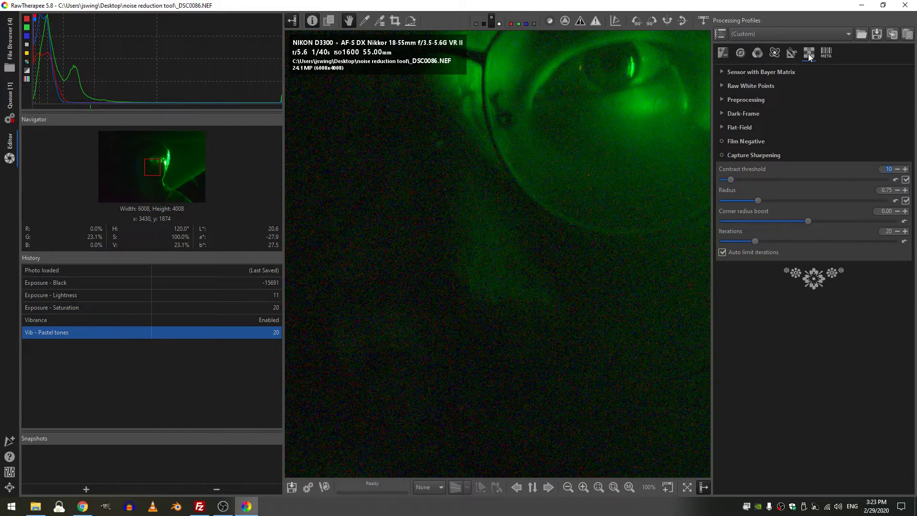
click(781, 155)
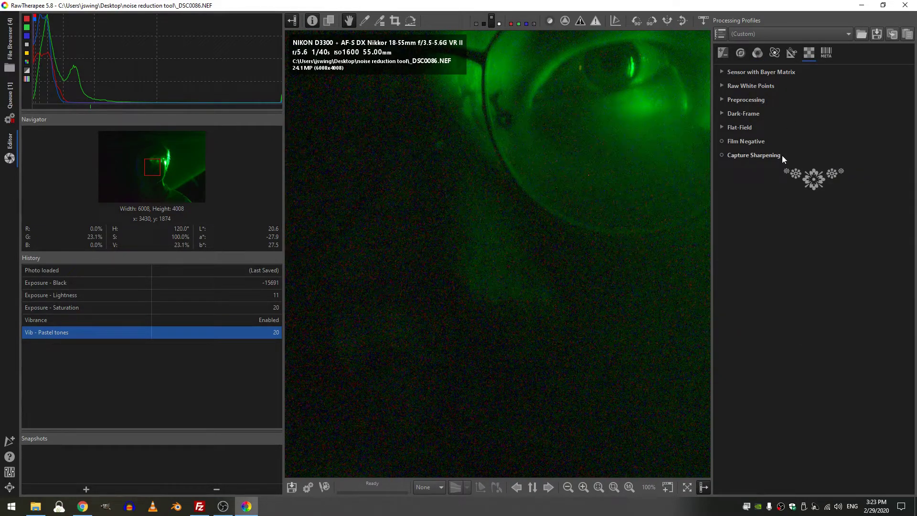
click(772, 72)
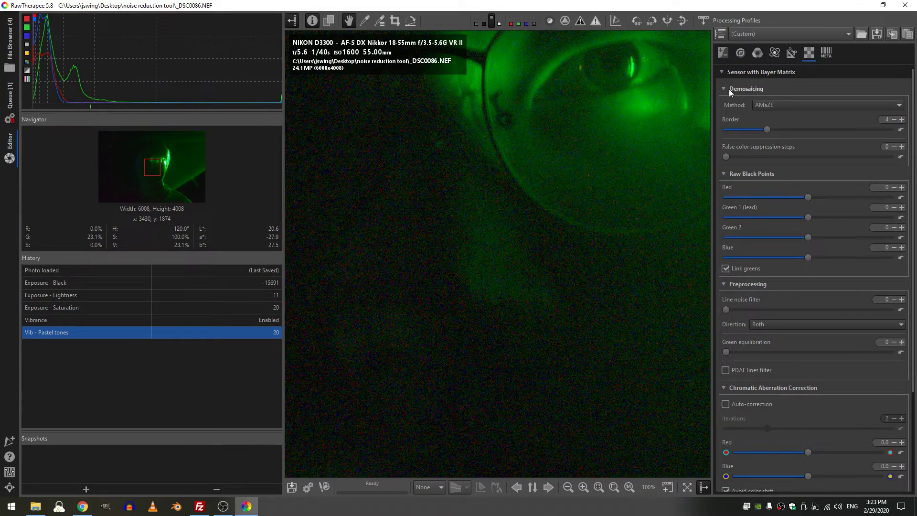
click(774, 106)
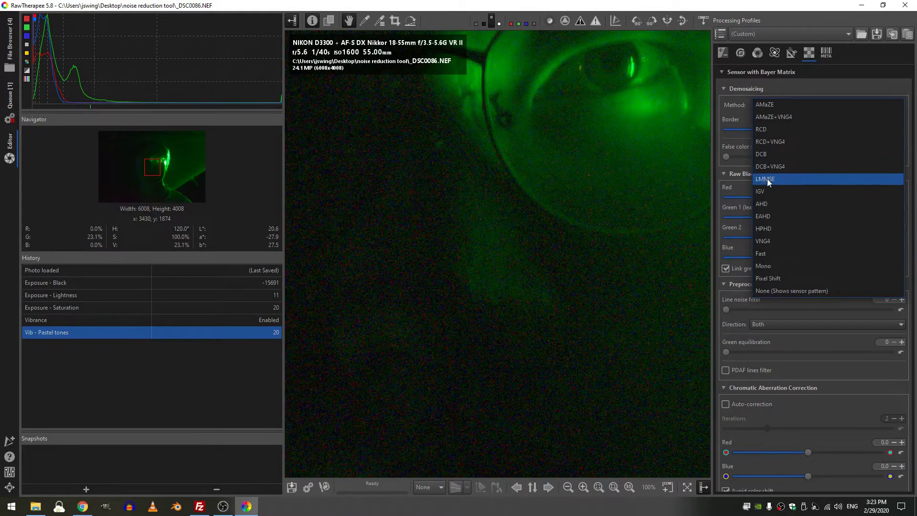
click(782, 184)
click(614, 486)
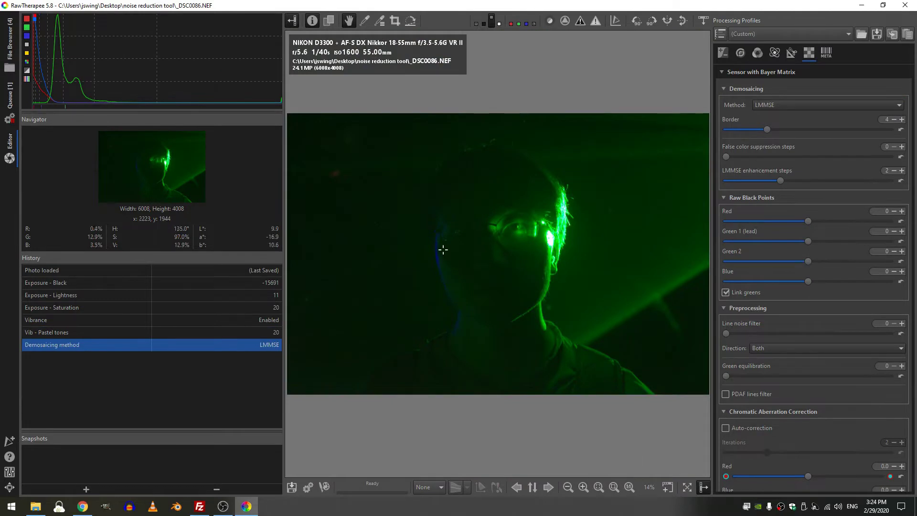
click(292, 21)
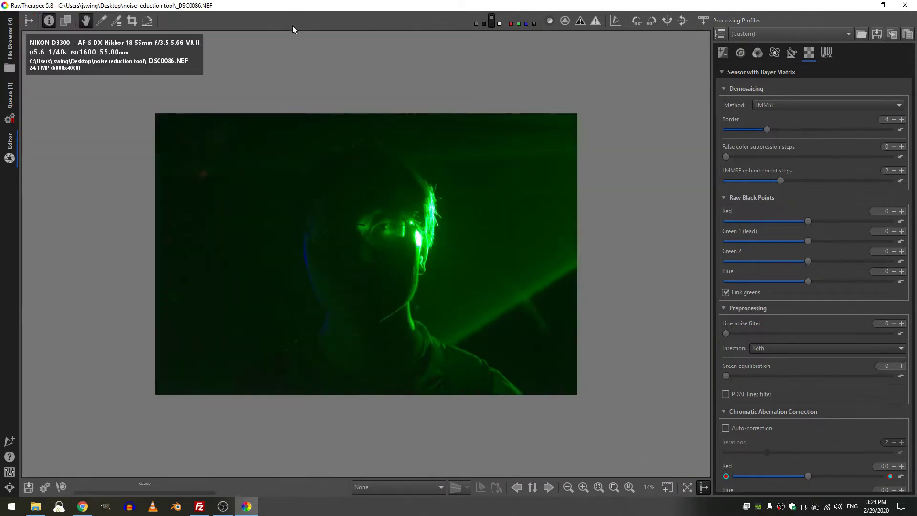
click(614, 486)
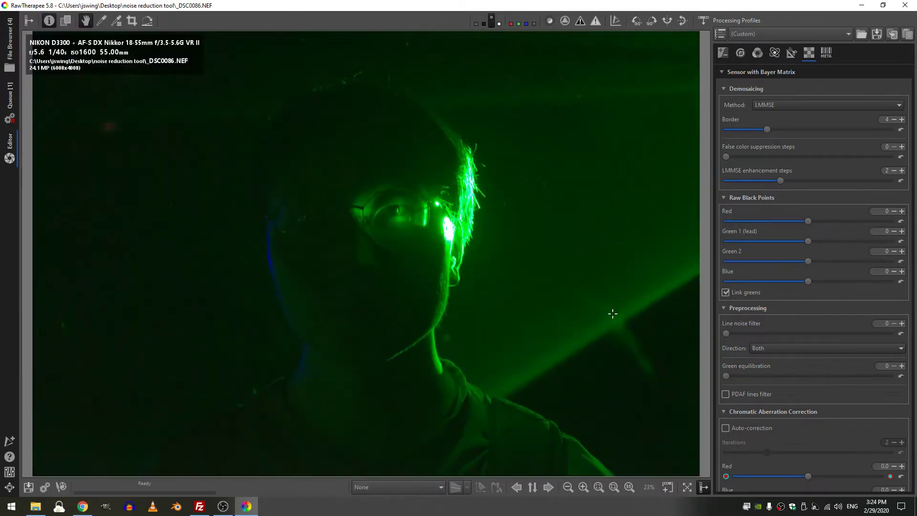
key(i)
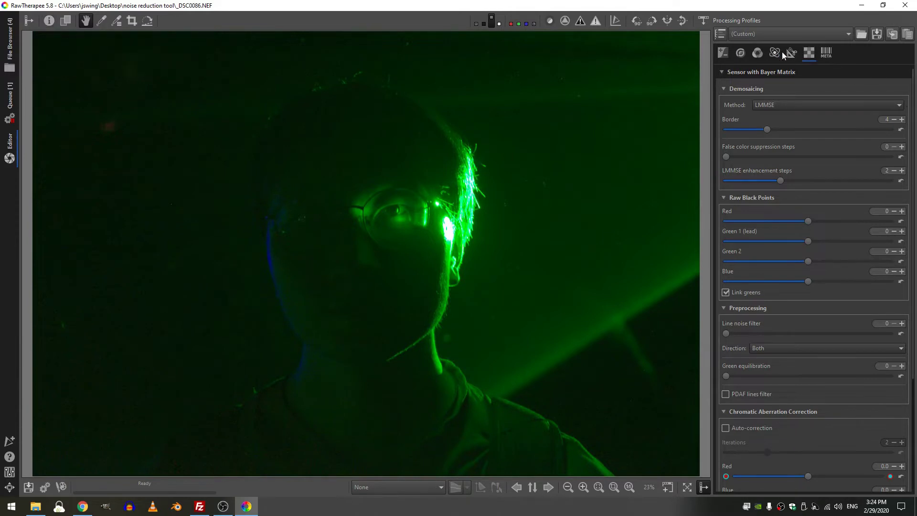
Step: Compare AMaZE demosaicing against LMMSE, ending with LMMSE selected
click(775, 104)
click(780, 31)
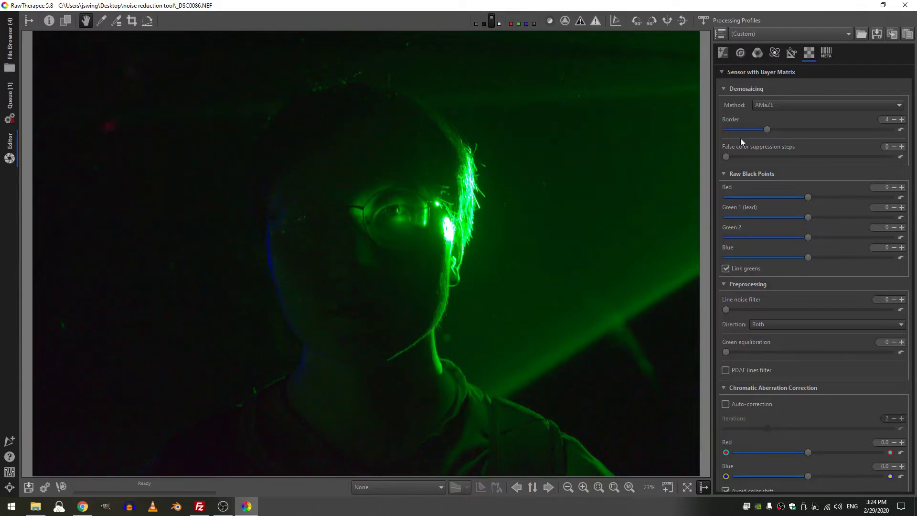
click(809, 105)
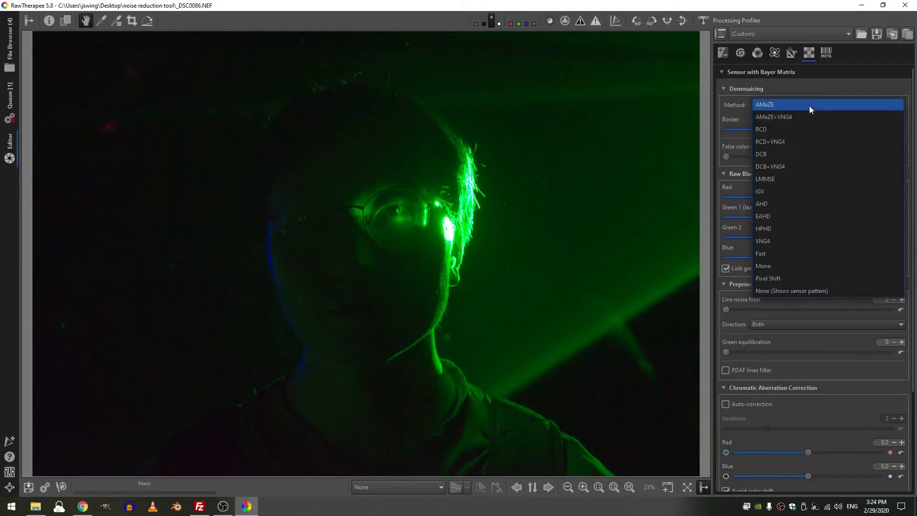
click(807, 179)
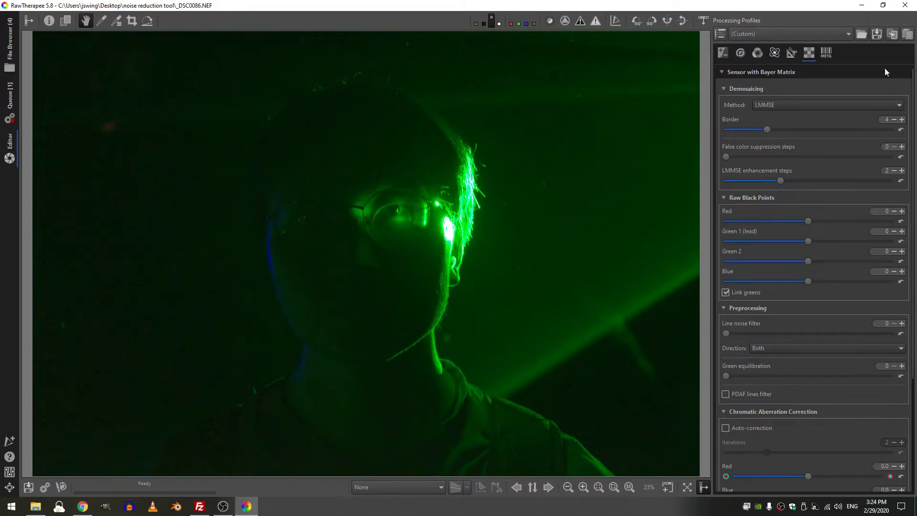
Step: On the Detail tab, switch on Local Contrast, collapse it, and expand Noise Reduction
click(739, 52)
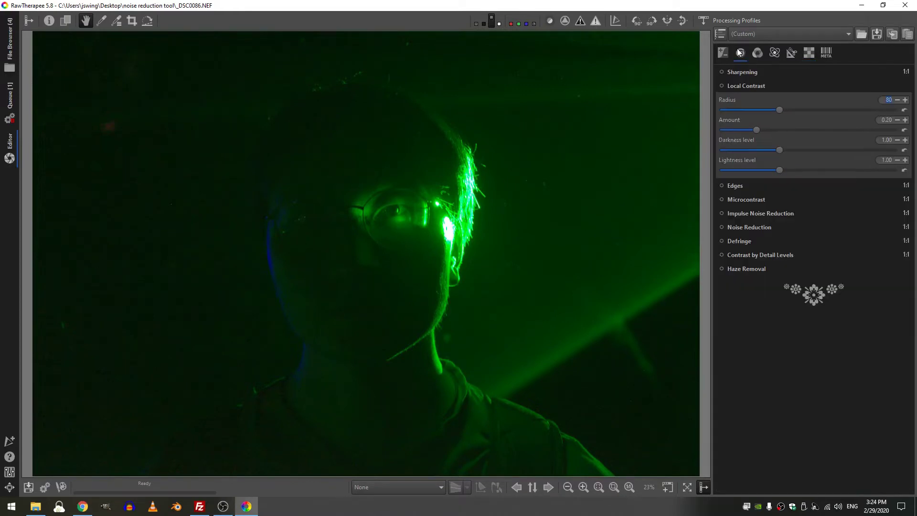
click(721, 85)
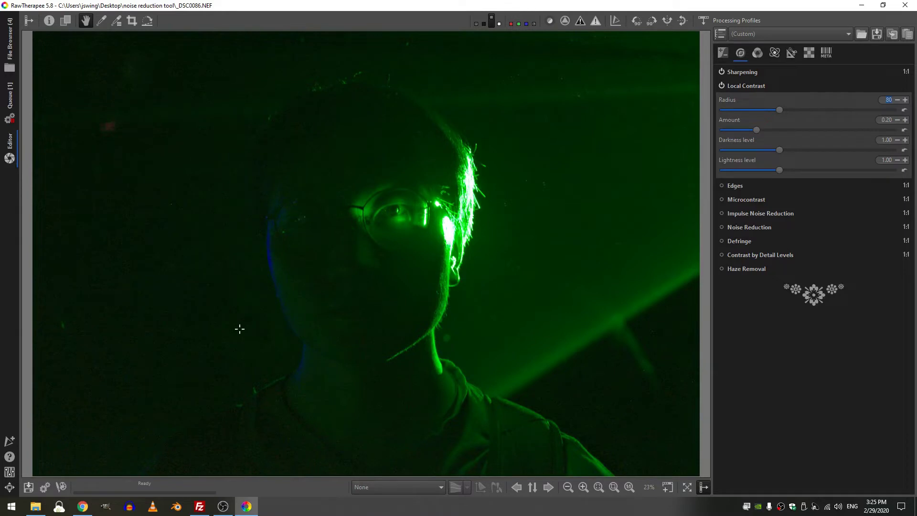
click(757, 86)
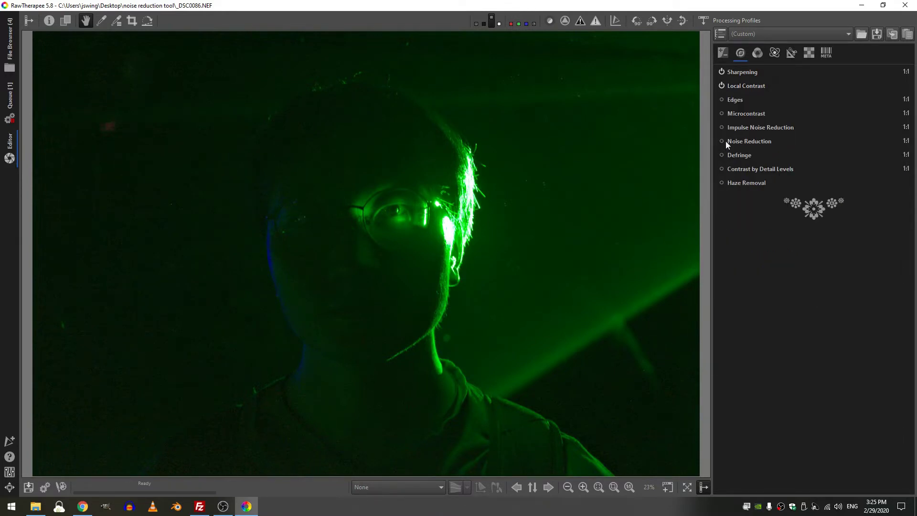
click(741, 142)
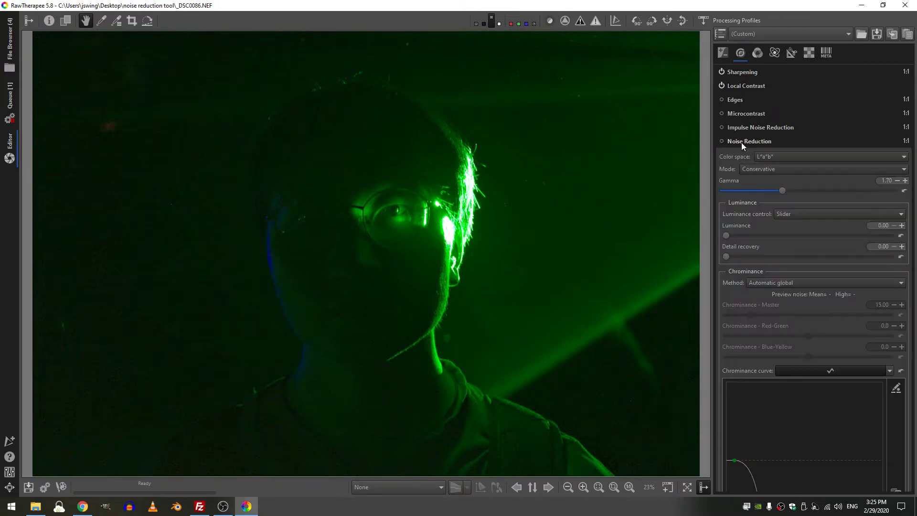
Step: Open a 100% detail preview window and position it on the dark, noisy background above the hair
click(667, 488)
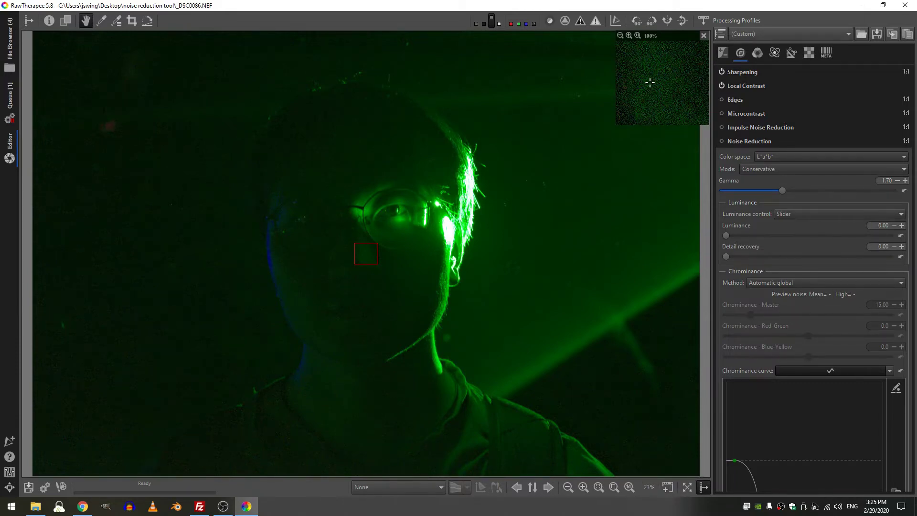
mouse_move(657, 84)
mouse_down()
mouse_move(670, 78)
mouse_move(646, 78)
mouse_move(600, 129)
mouse_move(624, 123)
mouse_move(606, 202)
mouse_up()
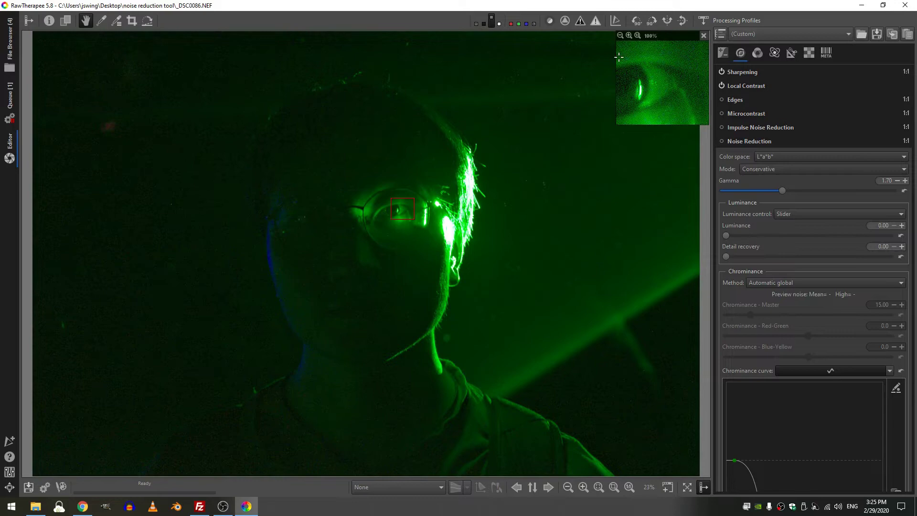
click(620, 35)
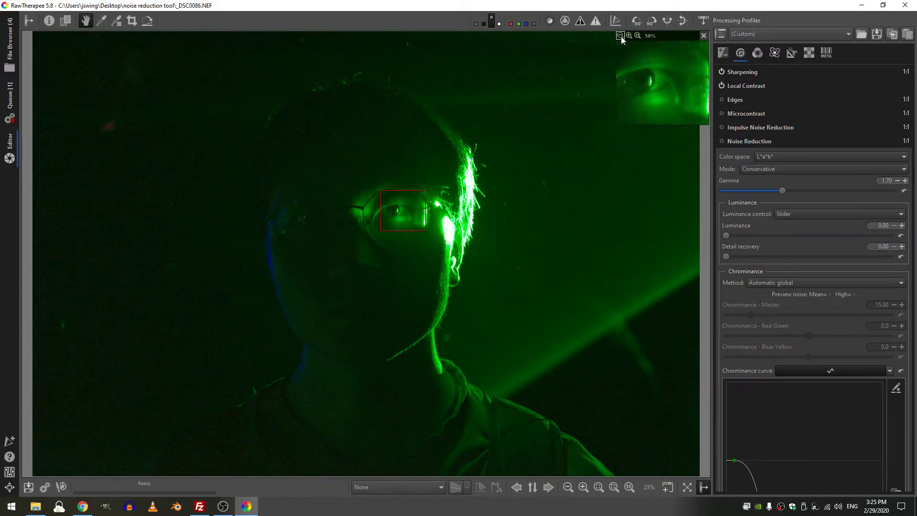
click(619, 35)
click(620, 35)
click(629, 35)
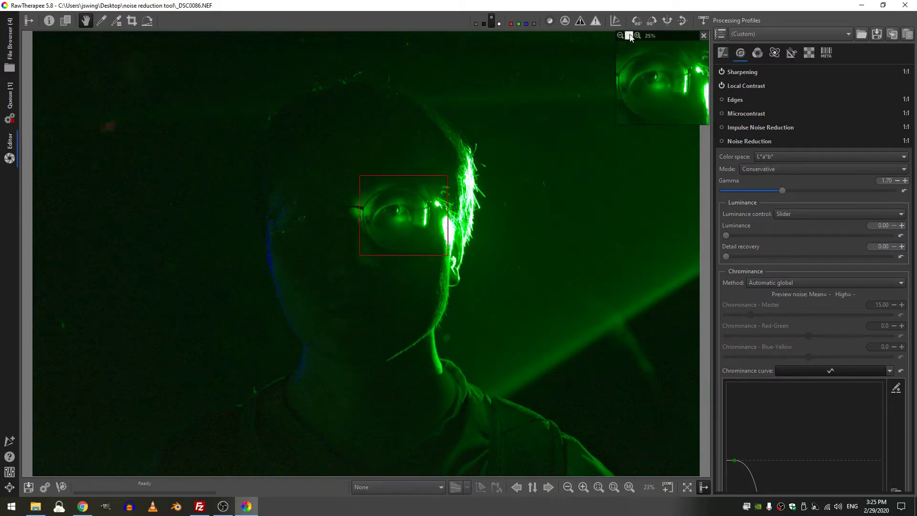
click(637, 36)
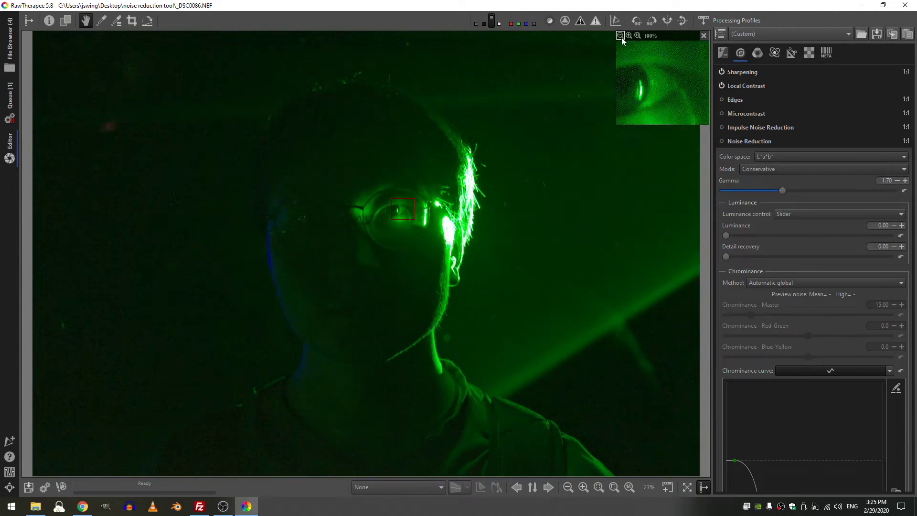
click(620, 35)
click(620, 35)
click(619, 36)
click(620, 35)
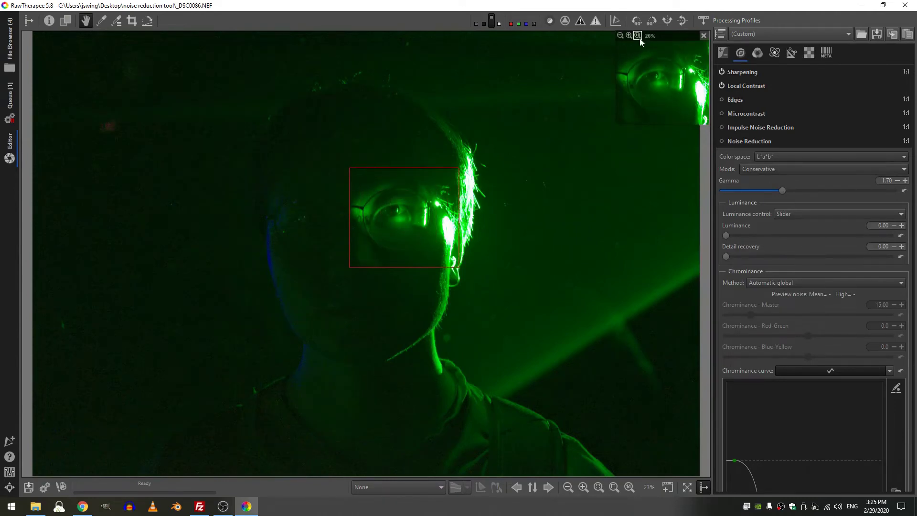
click(637, 35)
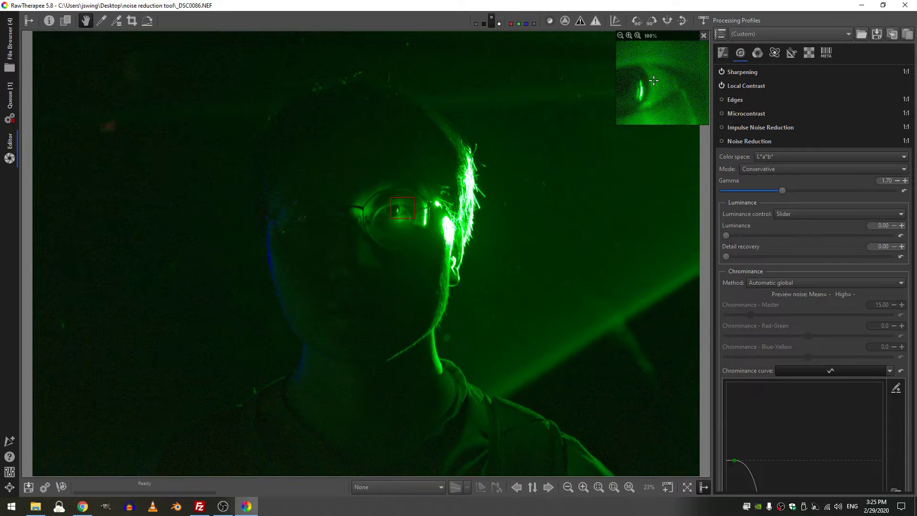
drag(654, 77, 604, 130)
drag(654, 88, 697, 139)
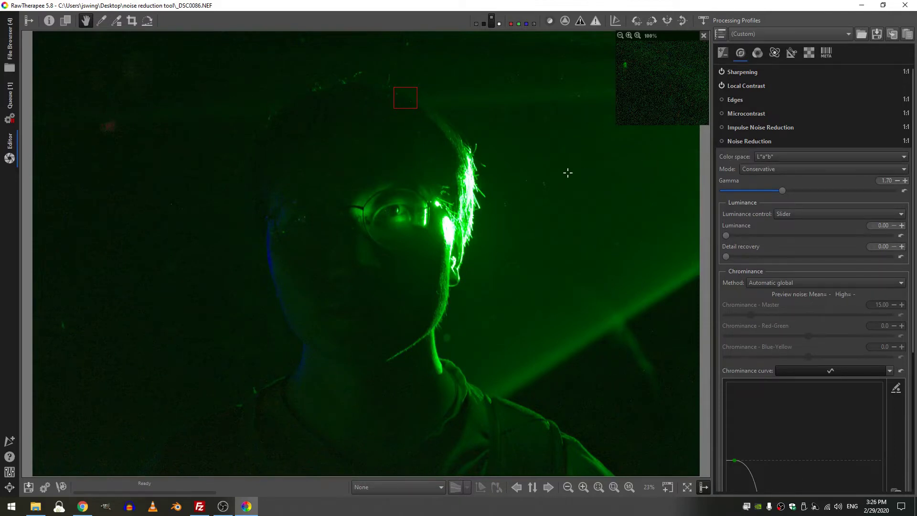
Step: Enable Noise Reduction, try RGB colour space, then return it to L*a*b*
click(722, 141)
click(782, 158)
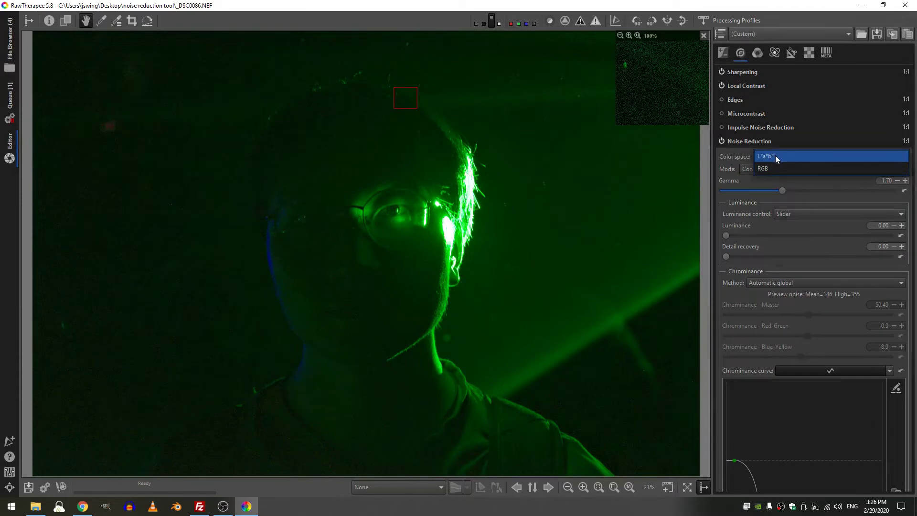
click(771, 170)
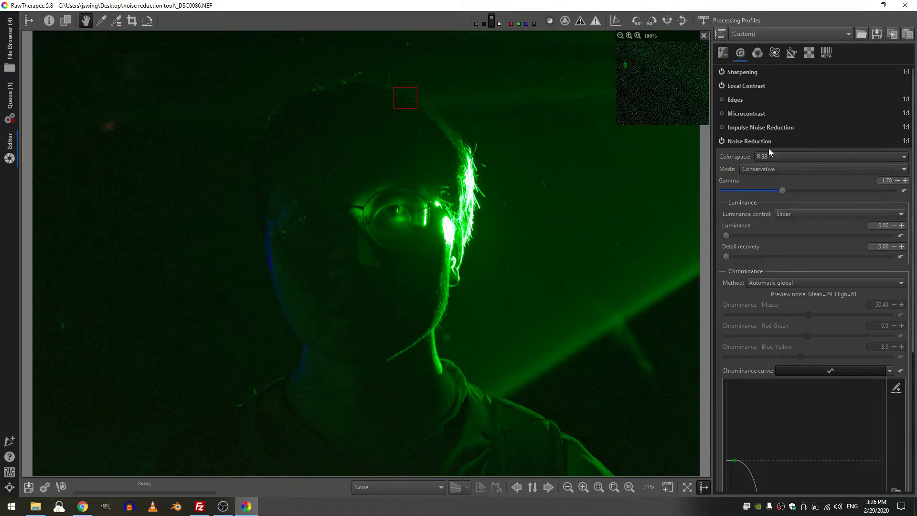
click(772, 153)
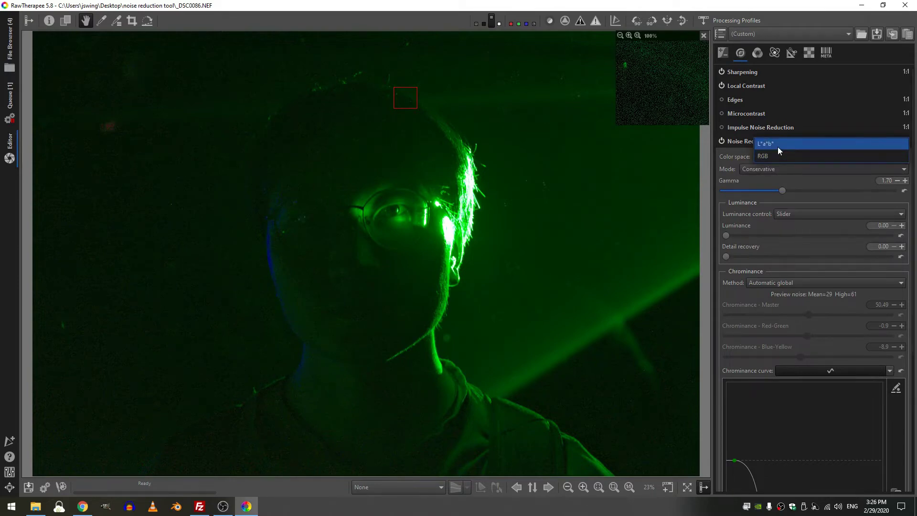
click(777, 147)
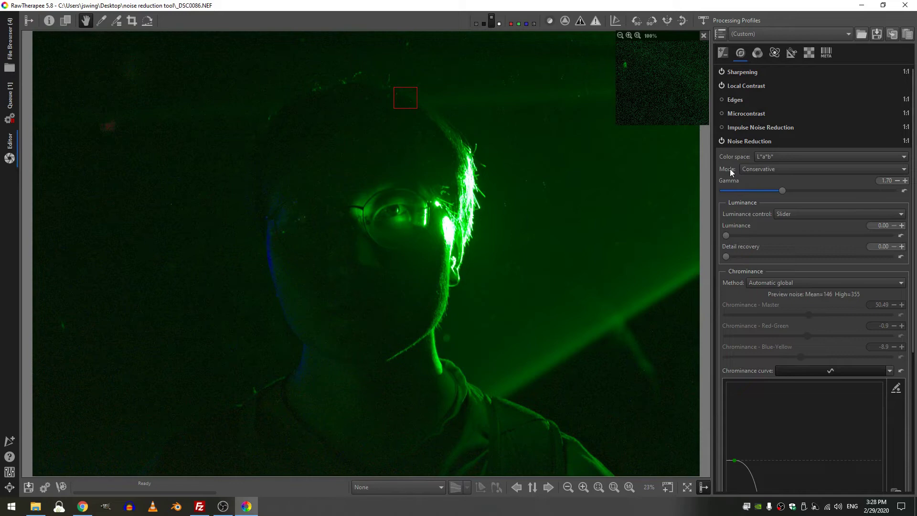
Step: Switch the Noise Reduction mode from Conservative to Aggressive
click(754, 167)
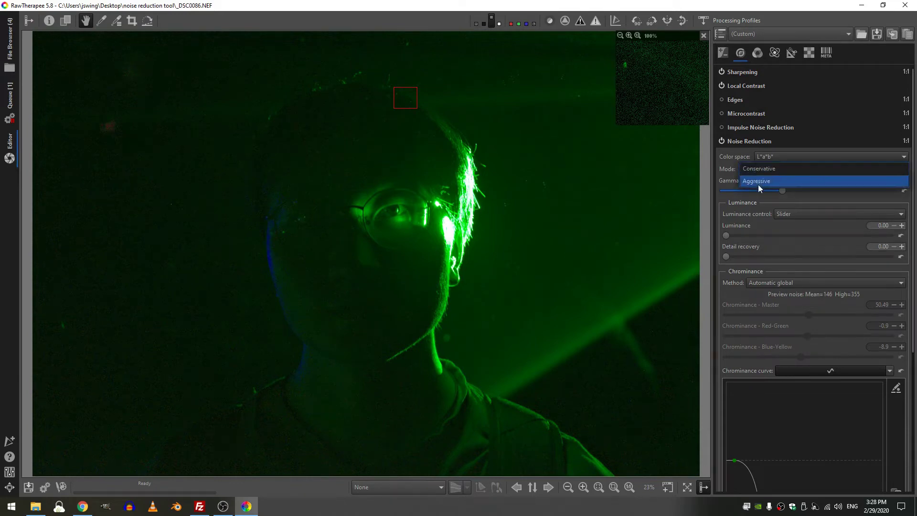
click(513, 180)
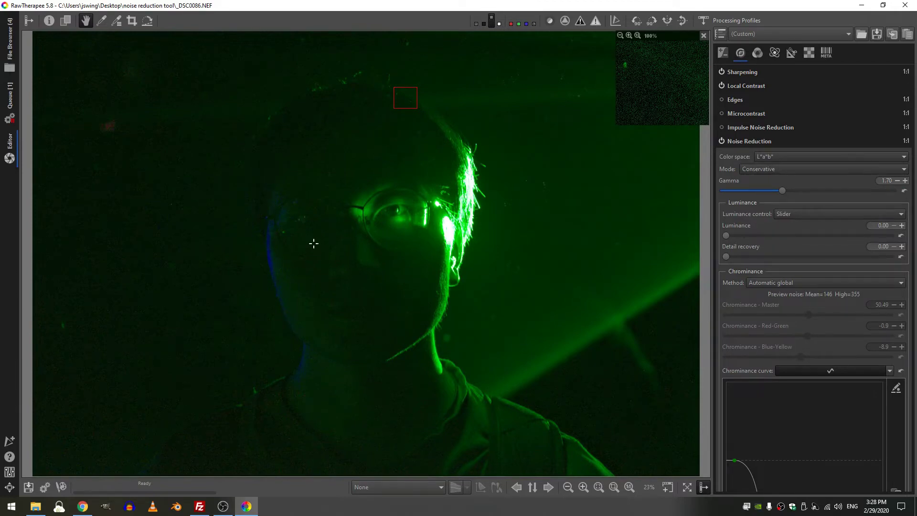
click(751, 169)
click(753, 181)
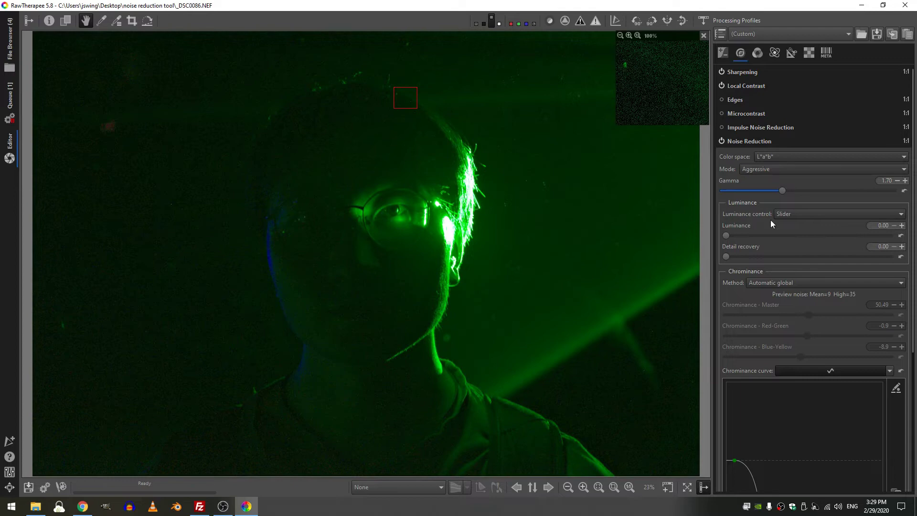
click(789, 213)
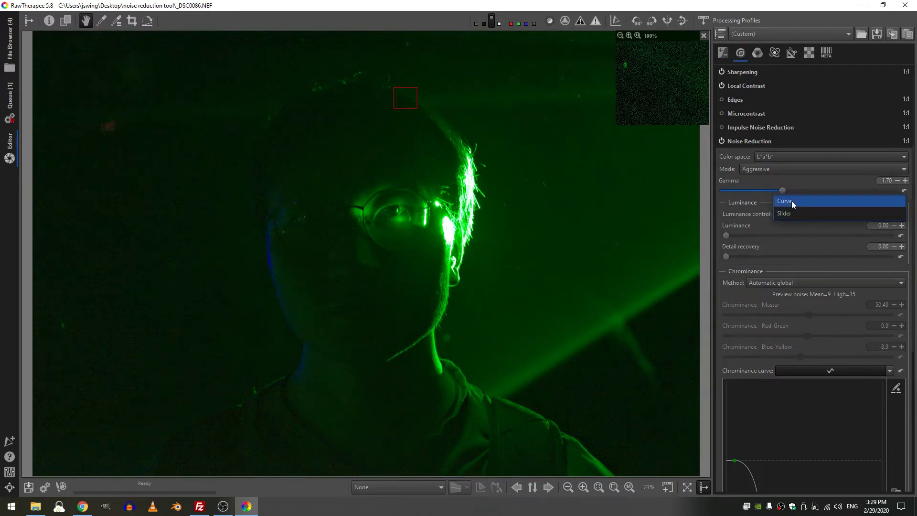
click(792, 201)
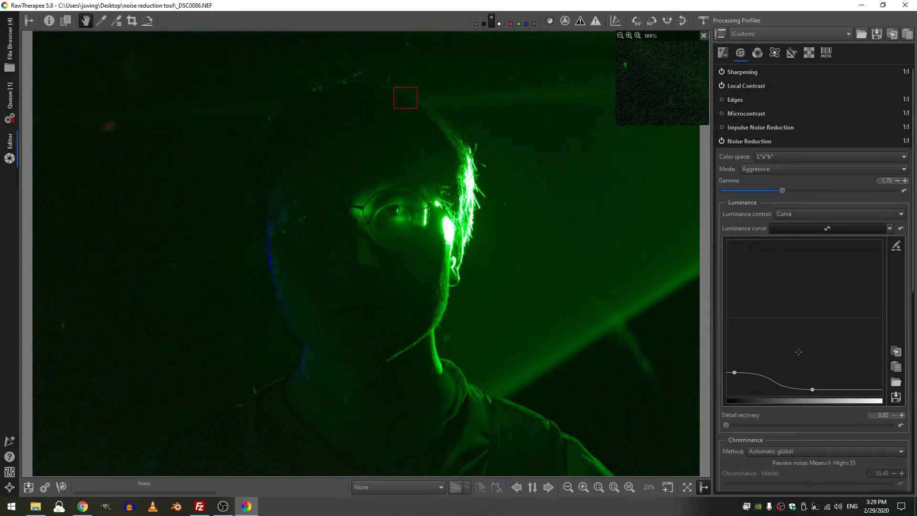
click(810, 228)
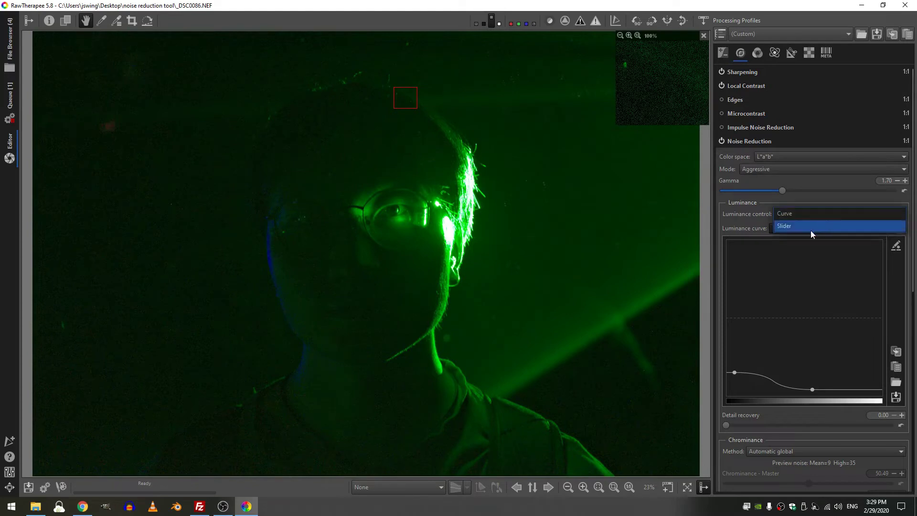
click(804, 228)
key(ctrl+z)
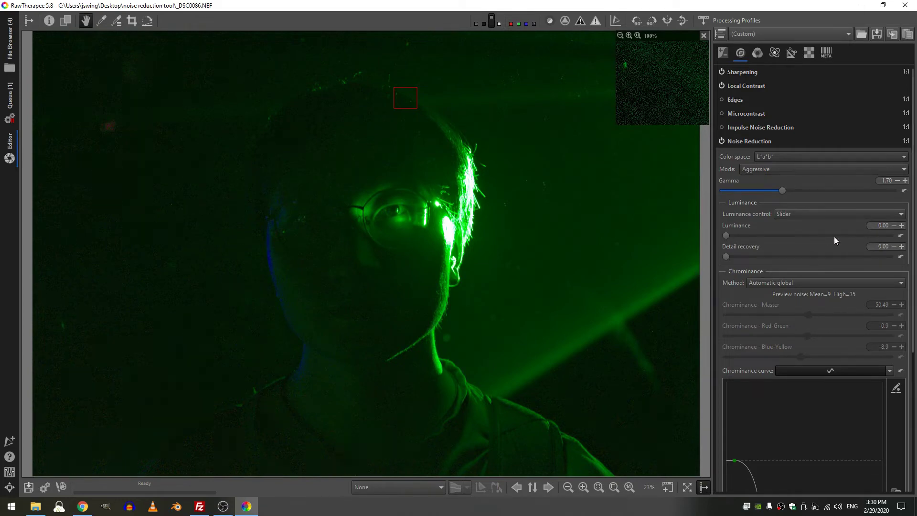
Step: Try Luminance noise reduction at 100 at 1:1 zoom, then settle it at 50.29
click(803, 236)
drag(804, 235, 891, 235)
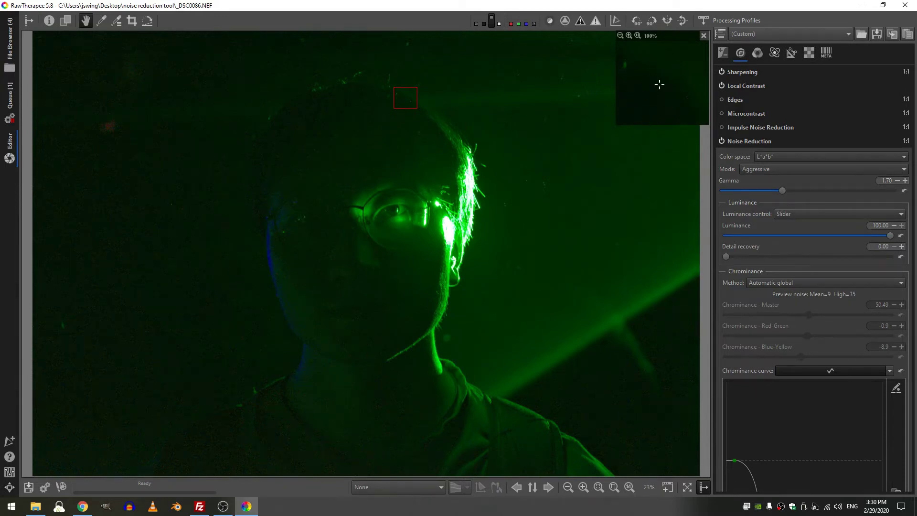
click(629, 487)
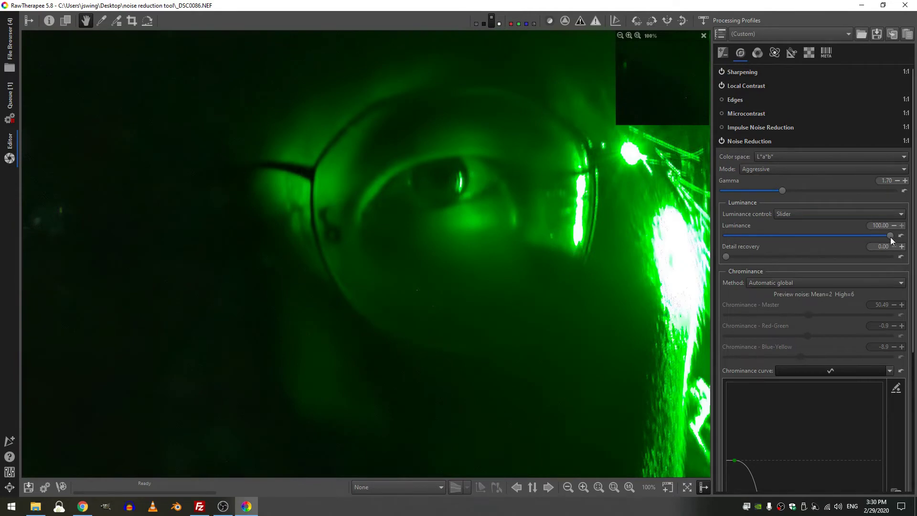
click(804, 235)
click(770, 168)
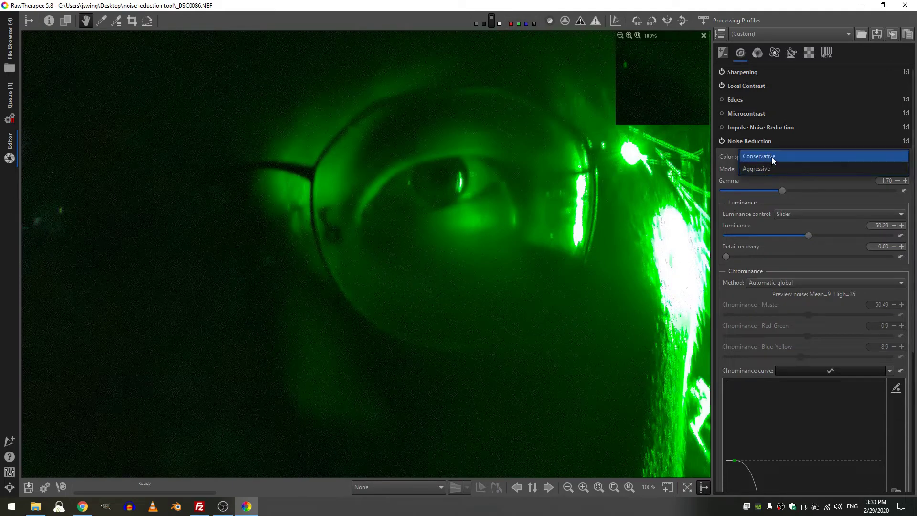
click(771, 156)
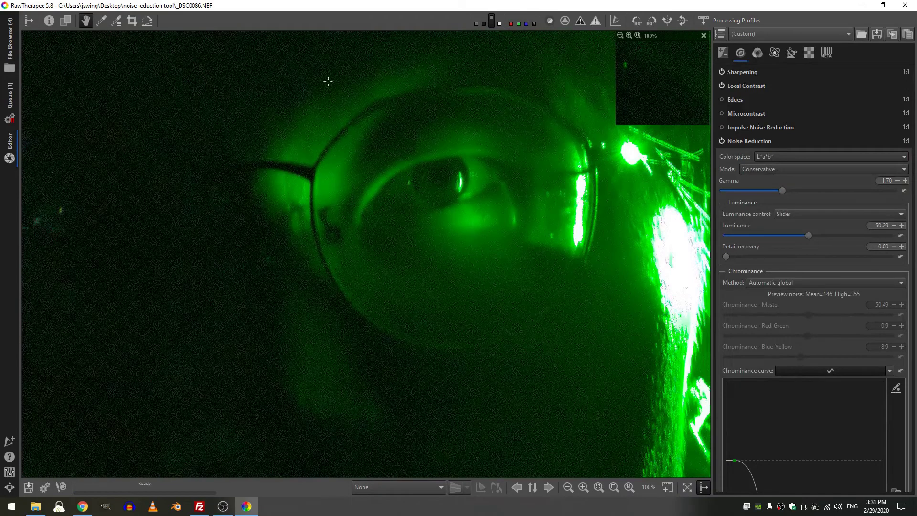
click(783, 169)
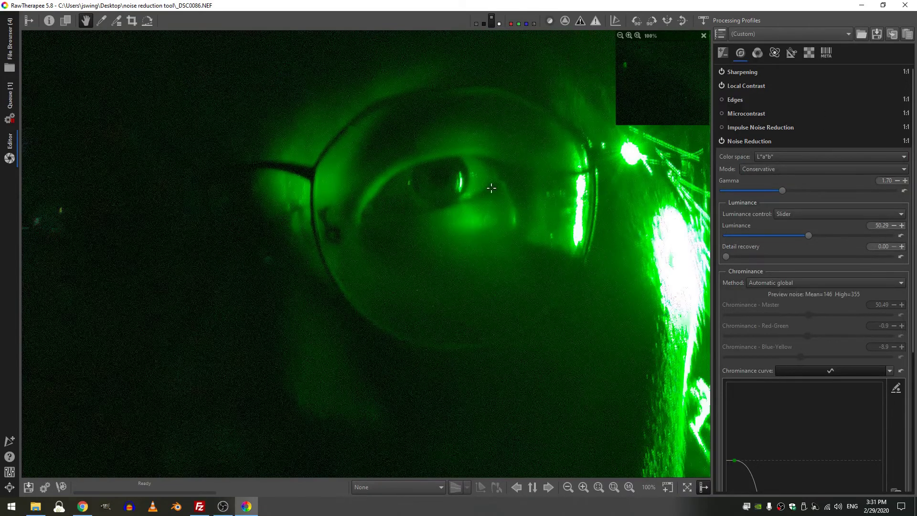
click(784, 180)
Step: Set Detail recovery to 26.32 and, after trying Gamma 1.19 and 2.75, reset Gamma to 1.70
drag(744, 257, 822, 256)
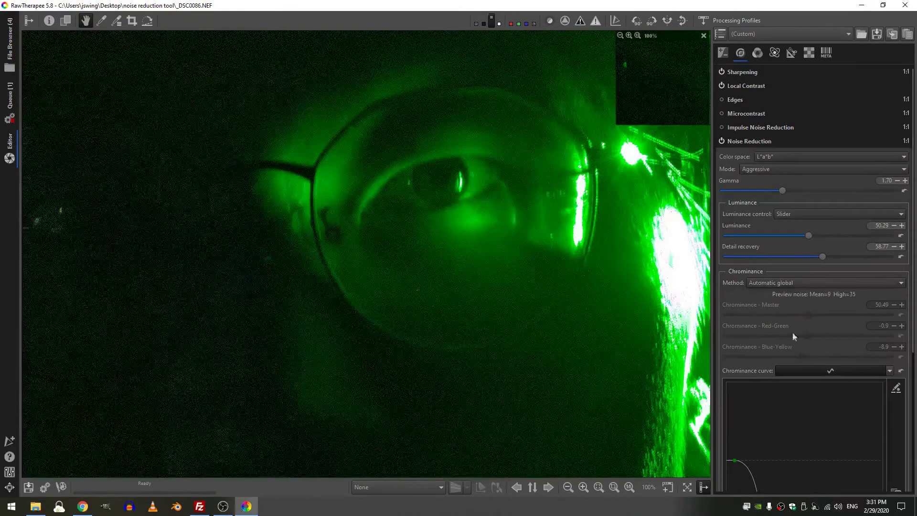
drag(822, 256, 769, 257)
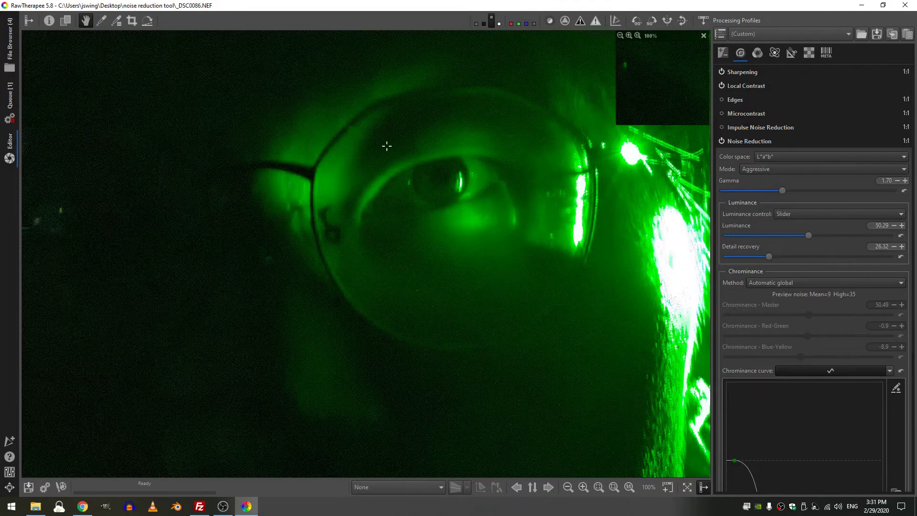
drag(782, 191, 739, 190)
click(873, 189)
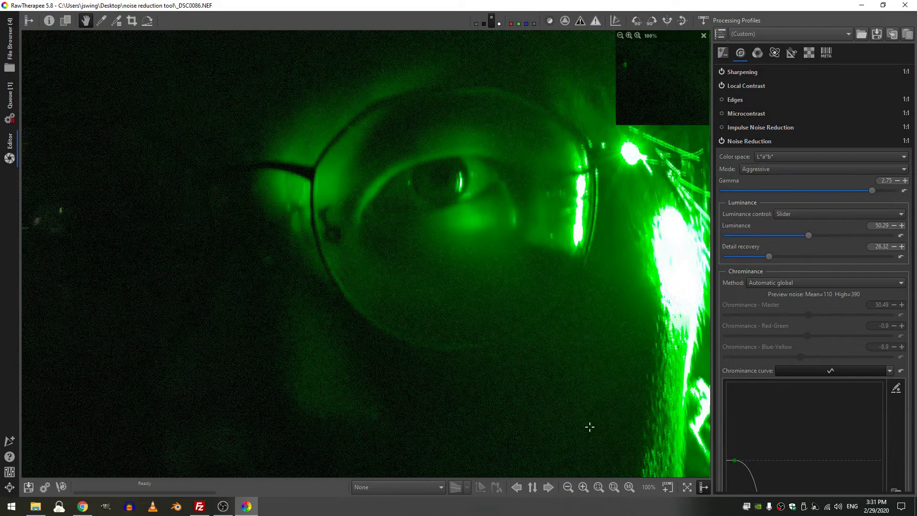
click(904, 190)
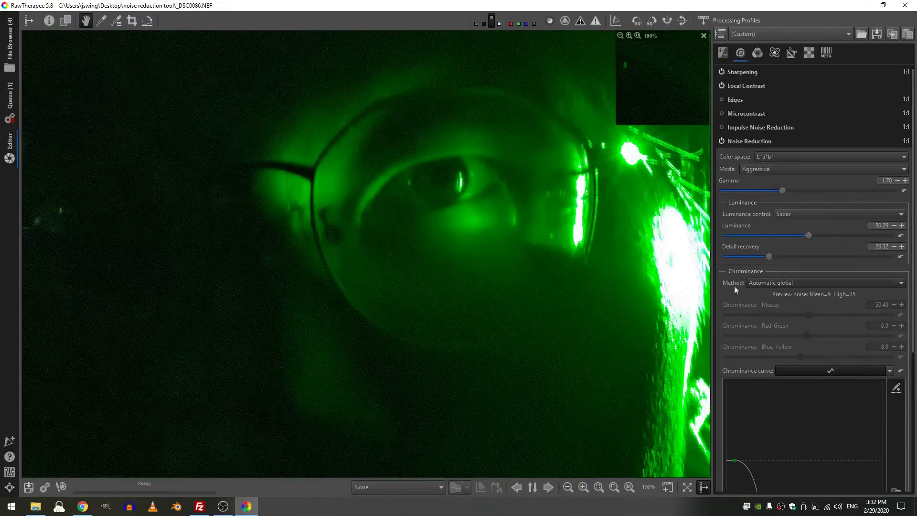
Step: Switch Chrominance method to Manual and set Chrominance - Master to 50 after testing 18 and 89
click(801, 282)
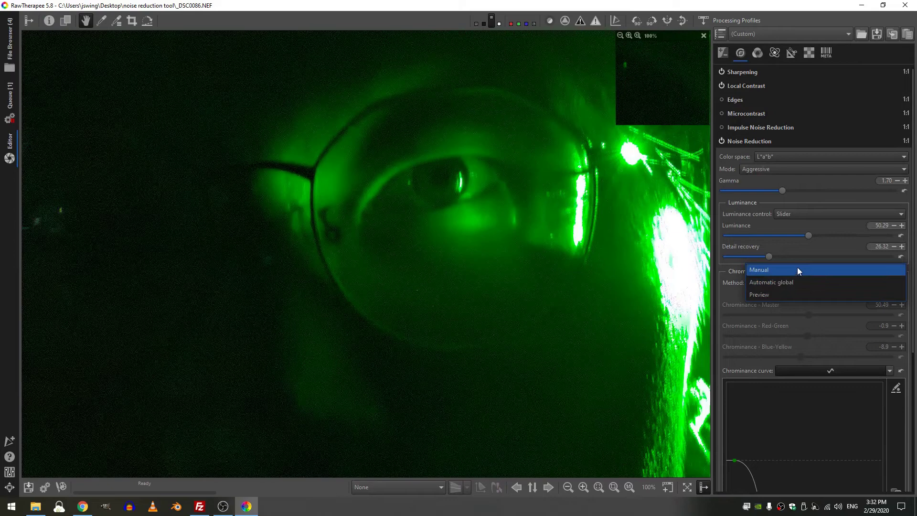
click(797, 270)
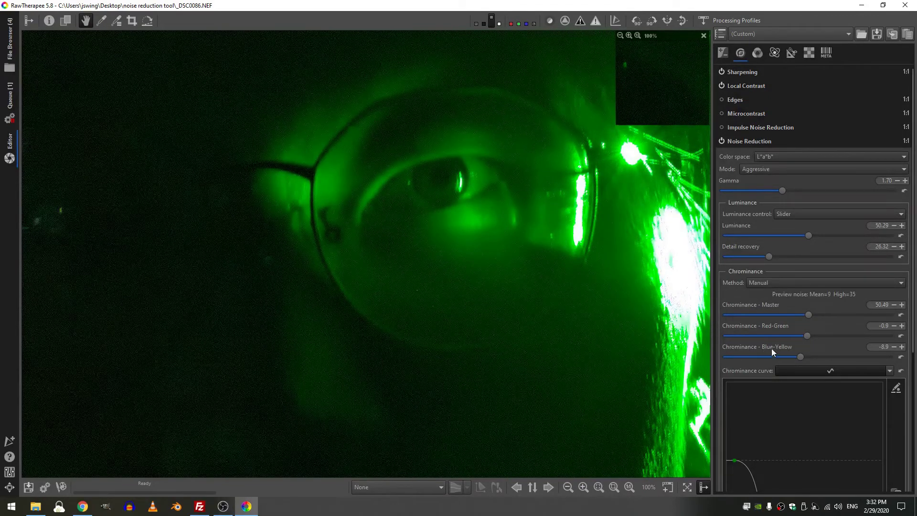
click(756, 314)
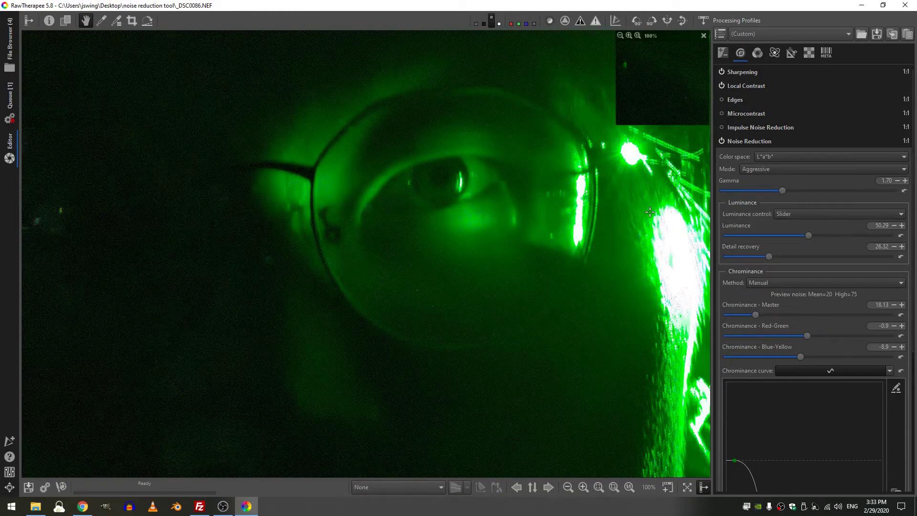
click(872, 314)
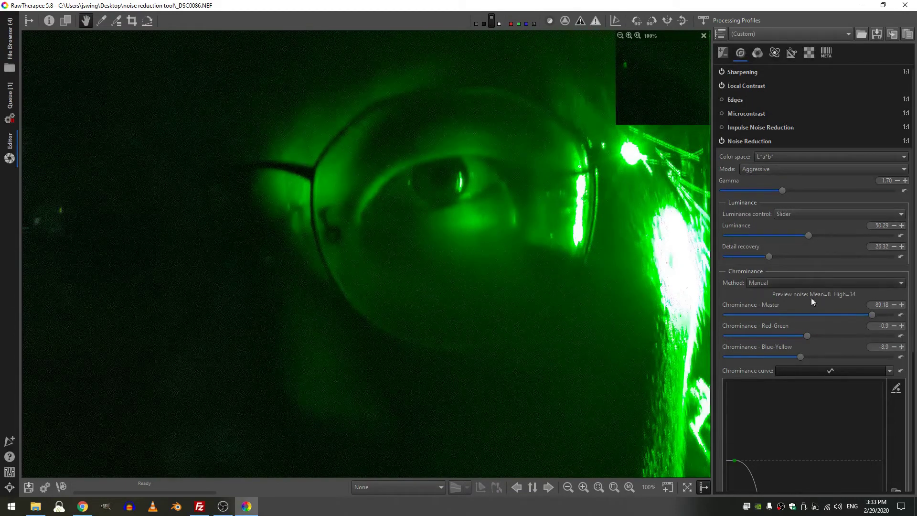
click(900, 315)
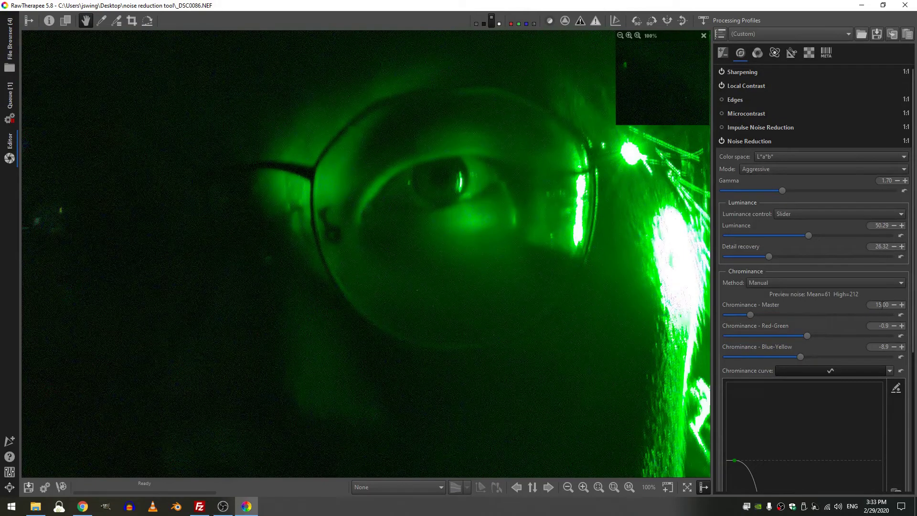
text(50)
key(Return)
Step: Set Red-Green chrominance to 83.6, and return Blue-Yellow to 0.0 after testing 72.5
click(869, 336)
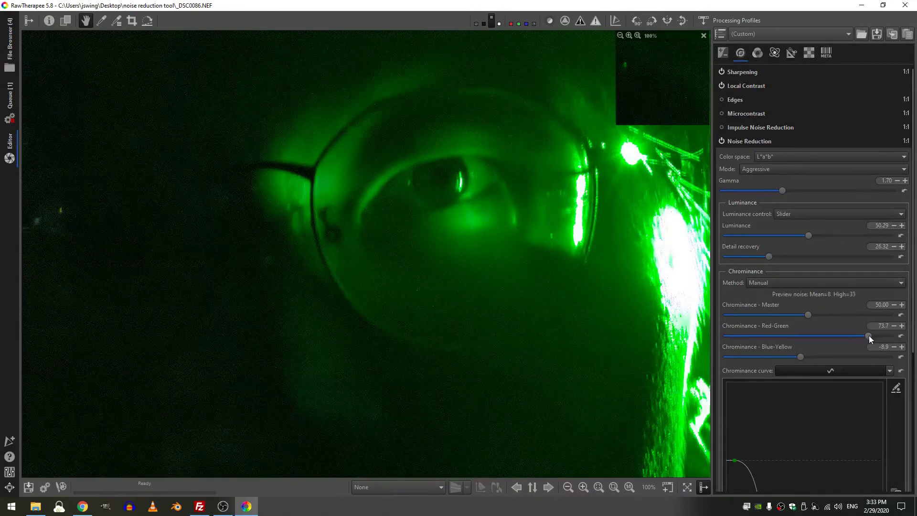
click(744, 335)
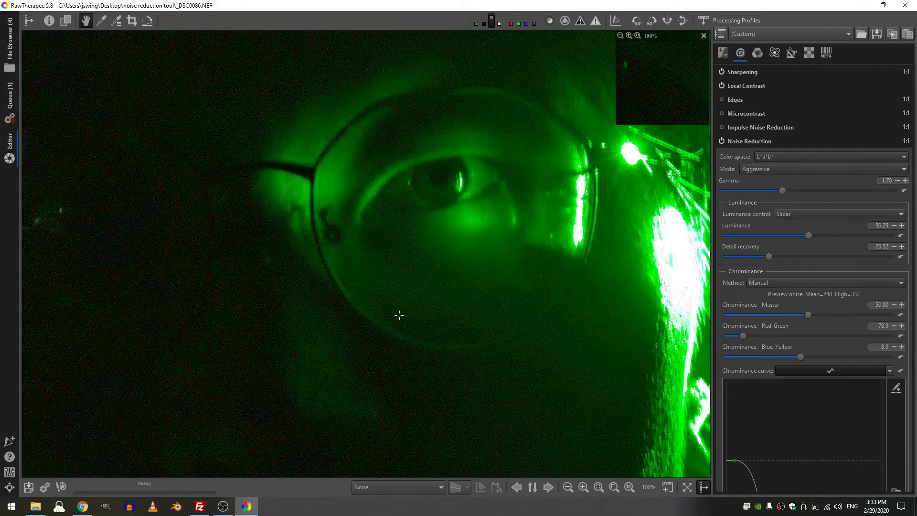
click(876, 335)
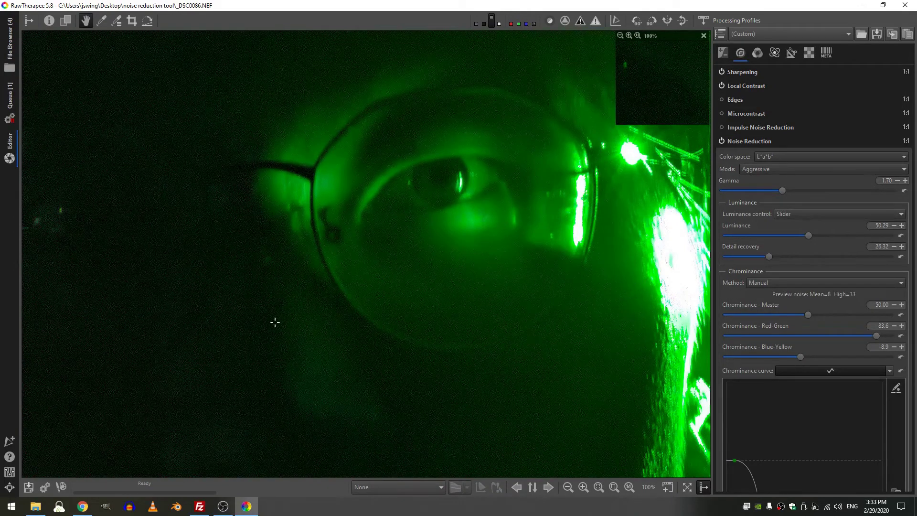
scroll(260, 319, up, 5)
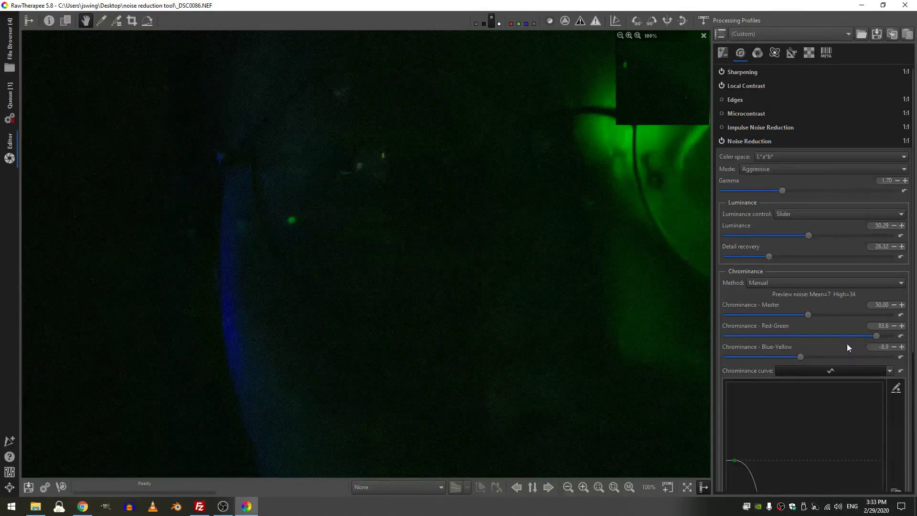
click(867, 356)
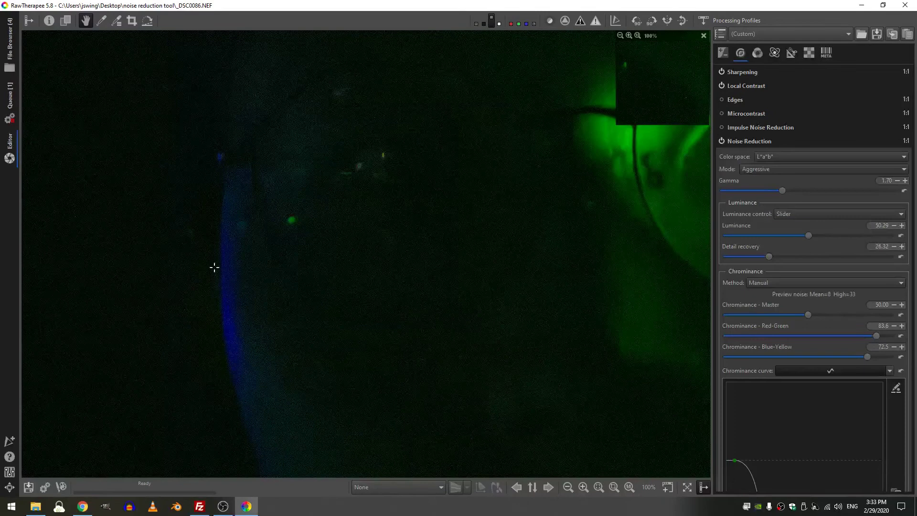
click(901, 357)
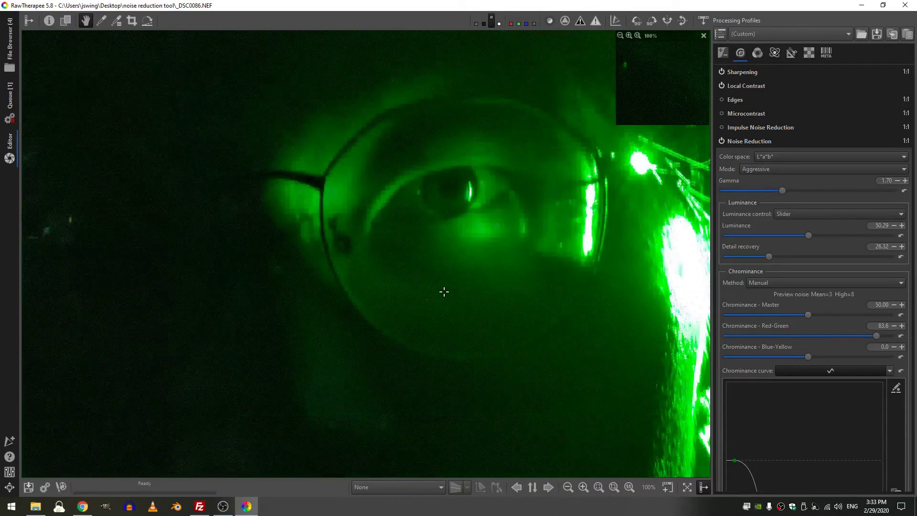
Step: Return chrominance to Automatic global and reshape the chrominance curve into a steep drop
click(823, 284)
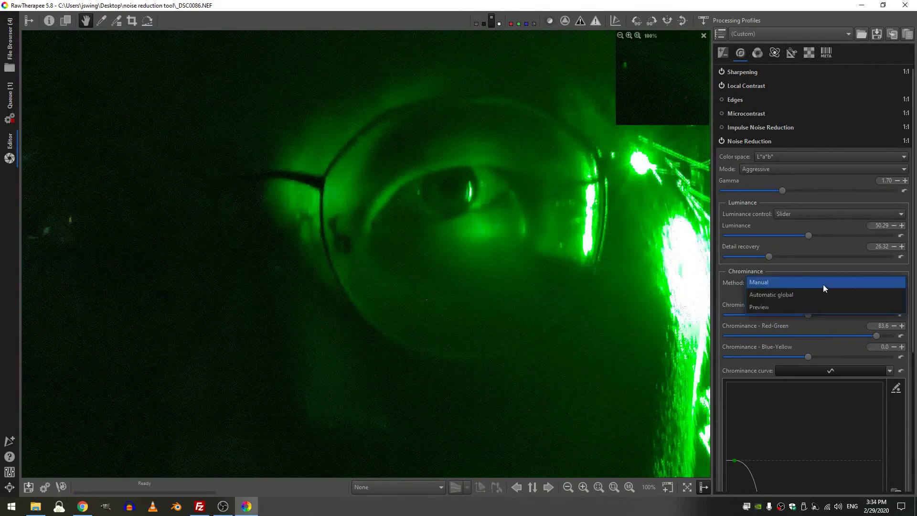
click(755, 295)
scroll(754, 292, down, 4)
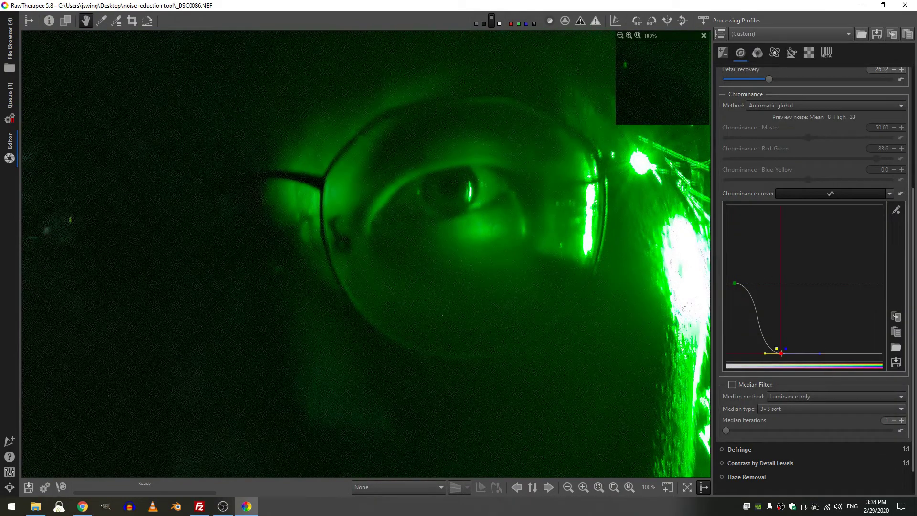
drag(781, 353, 862, 352)
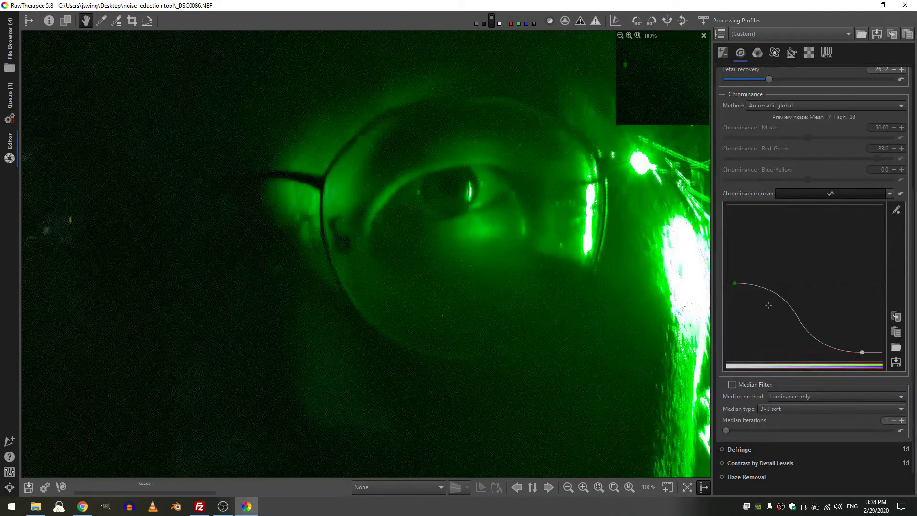
drag(735, 284, 737, 239)
key(ctrl+z)
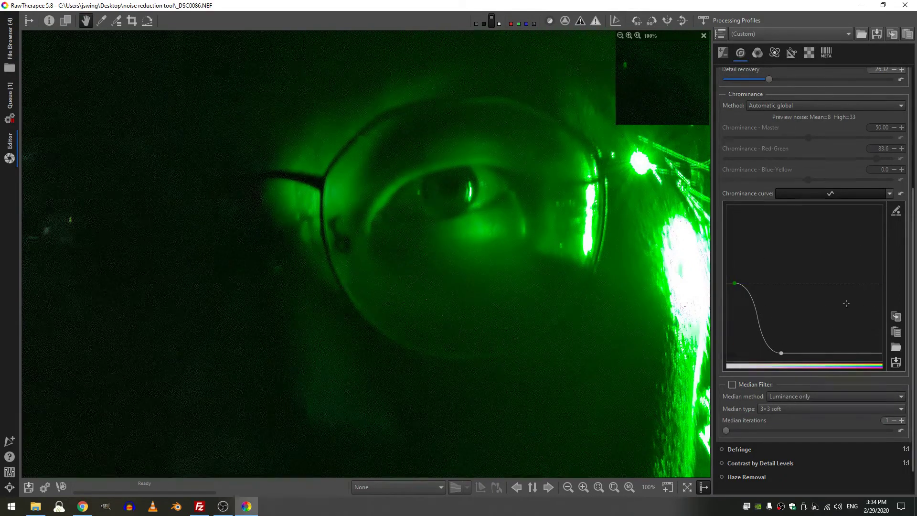
drag(837, 351, 341, 214)
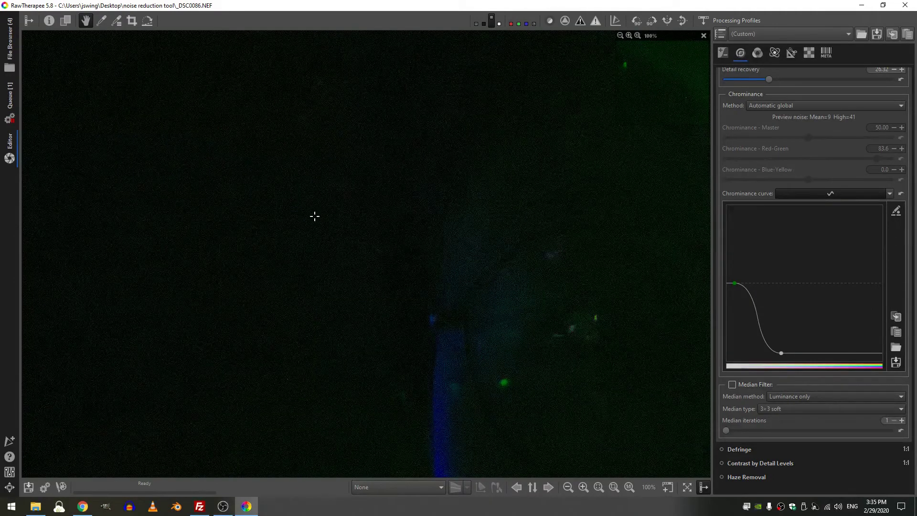
Step: Enable the Median Filter and pan the preview toward the green glow
click(732, 385)
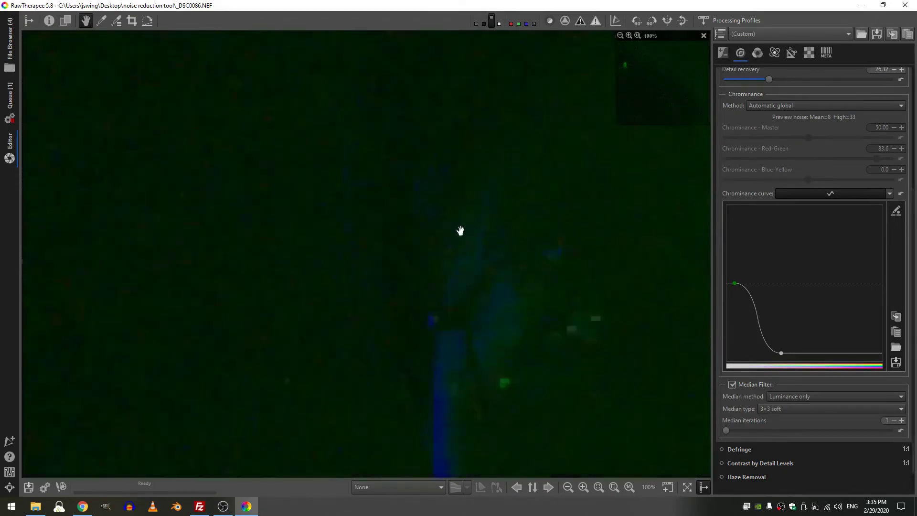
drag(460, 230, 335, 344)
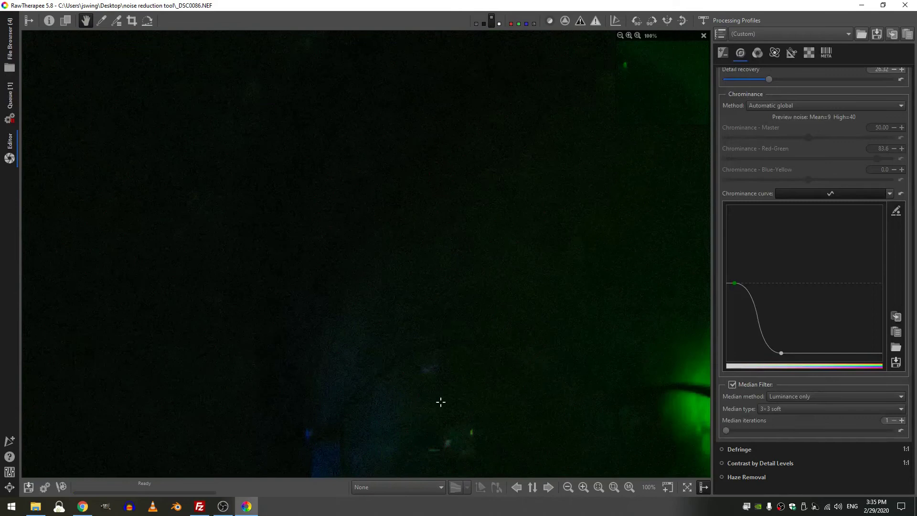
drag(440, 399, 444, 368)
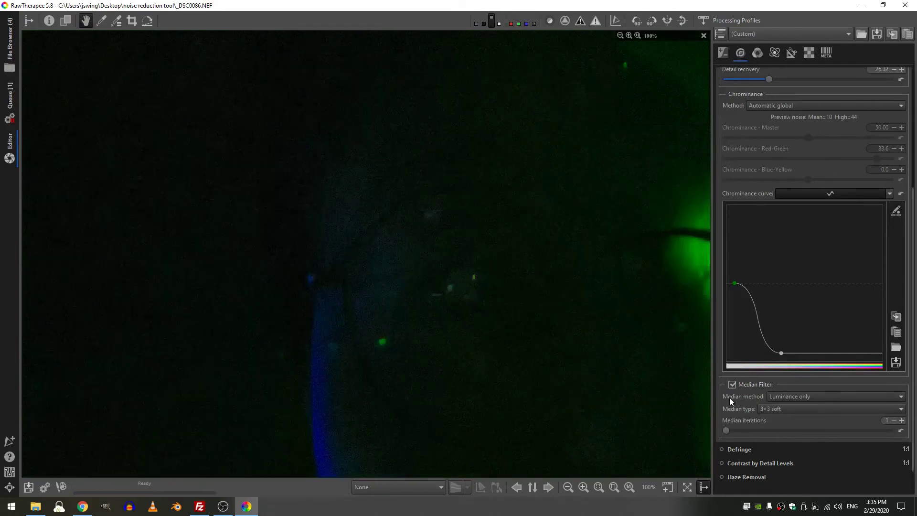
Step: Set the median filter method to L*a*b* with a 9×9 window, keeping the eye in view
click(792, 397)
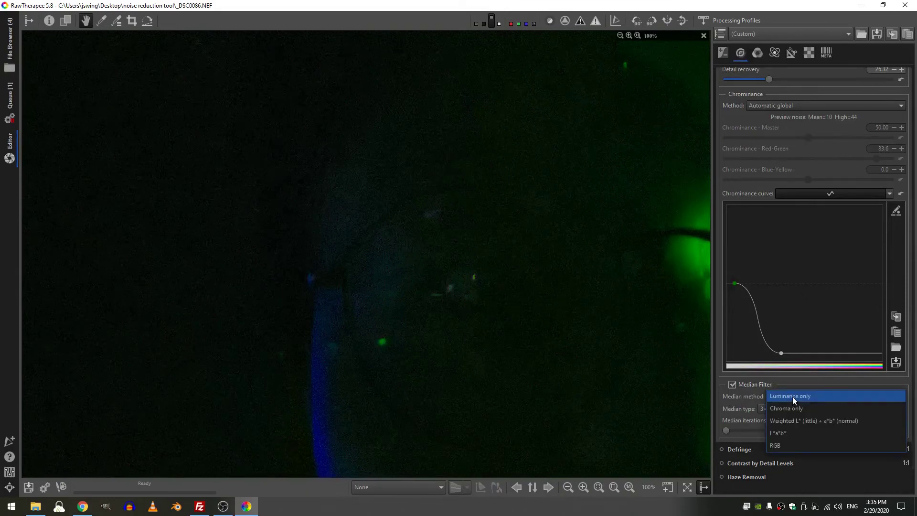
click(778, 434)
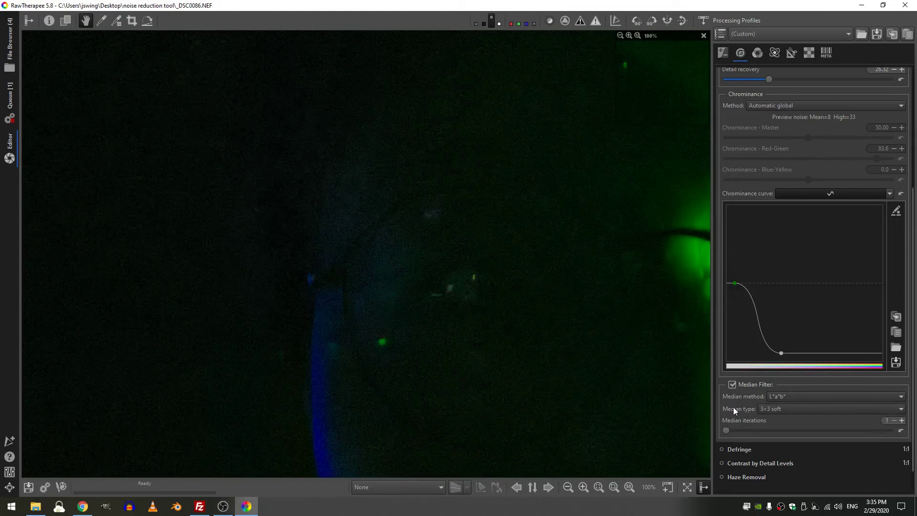
click(781, 408)
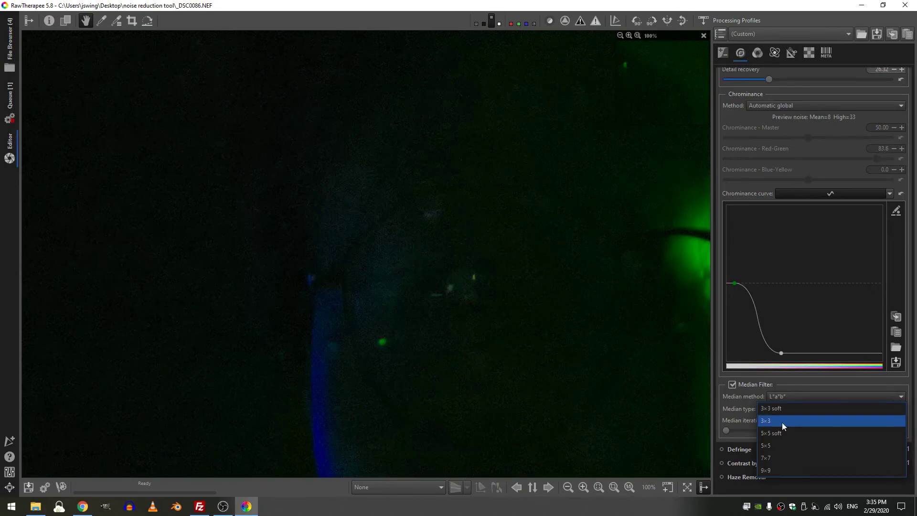
click(772, 469)
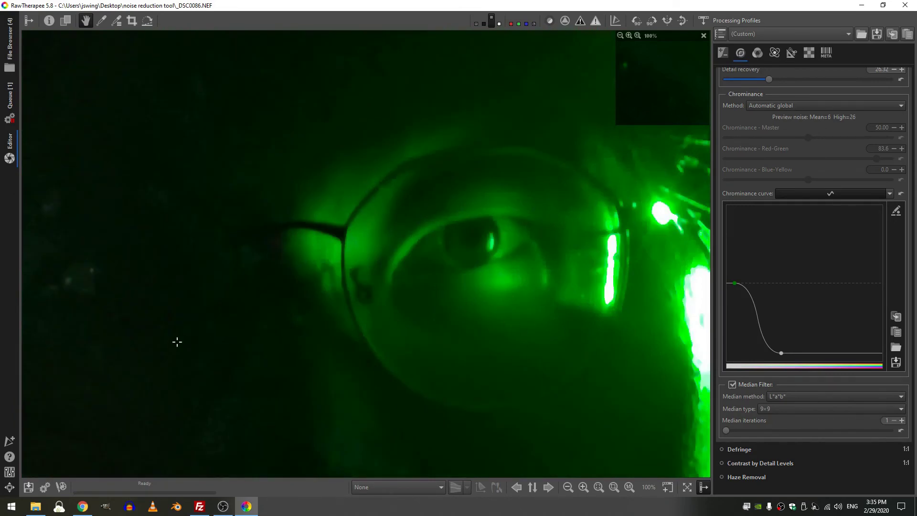
drag(183, 340, 209, 338)
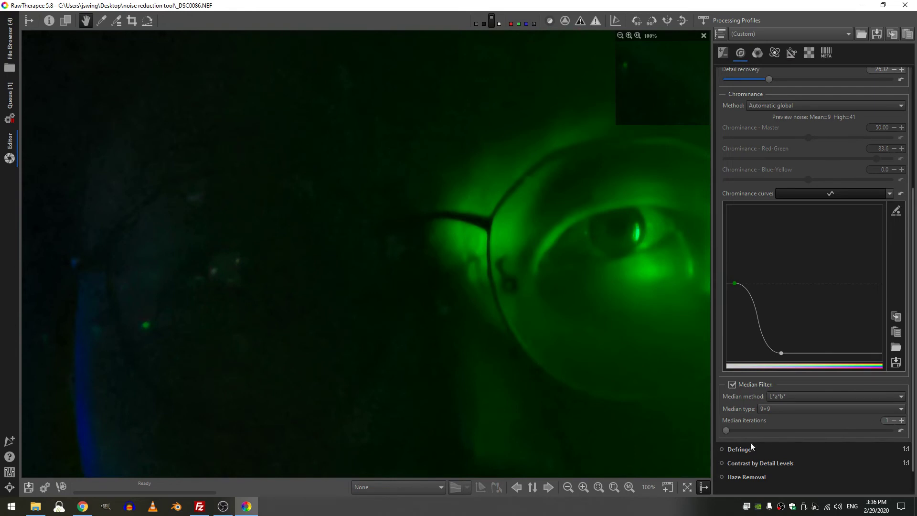
Step: Raise the Median filter iterations from 1 to 3
click(810, 429)
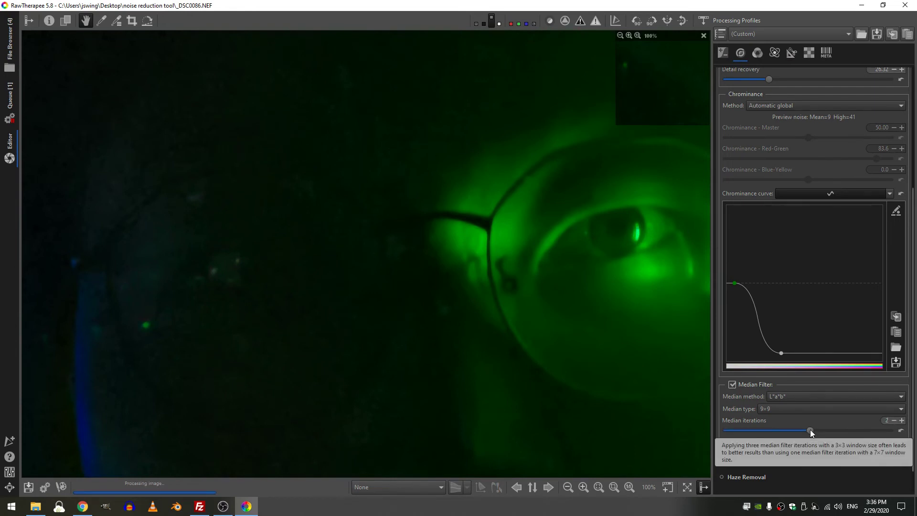
drag(810, 429, 752, 429)
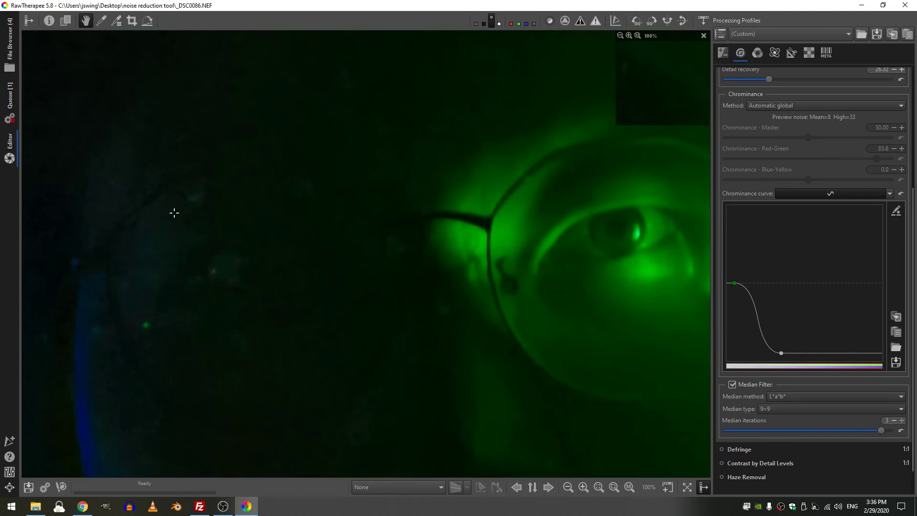
scroll(573, 293, up, 3)
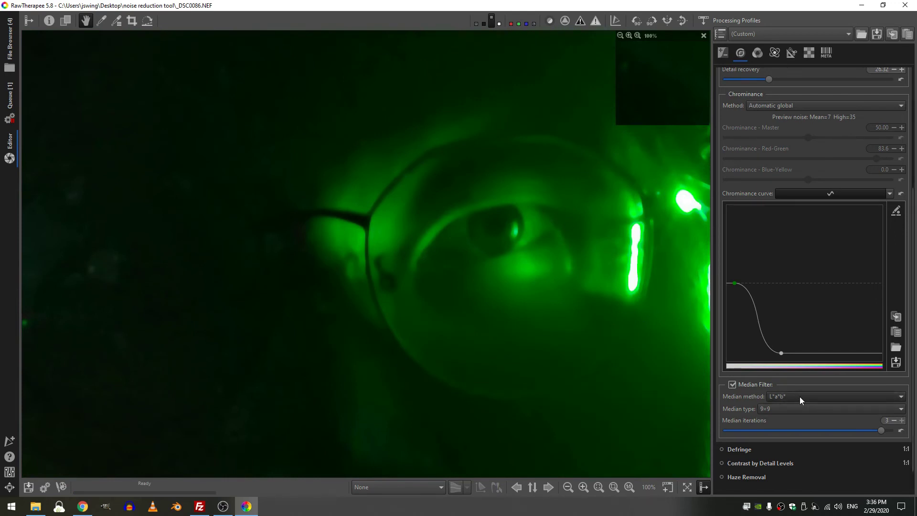
Step: Disable the Median Filter, reset Luminance and Detail recovery, and lower Gamma to 1.45
click(734, 385)
scroll(810, 299, up, 5)
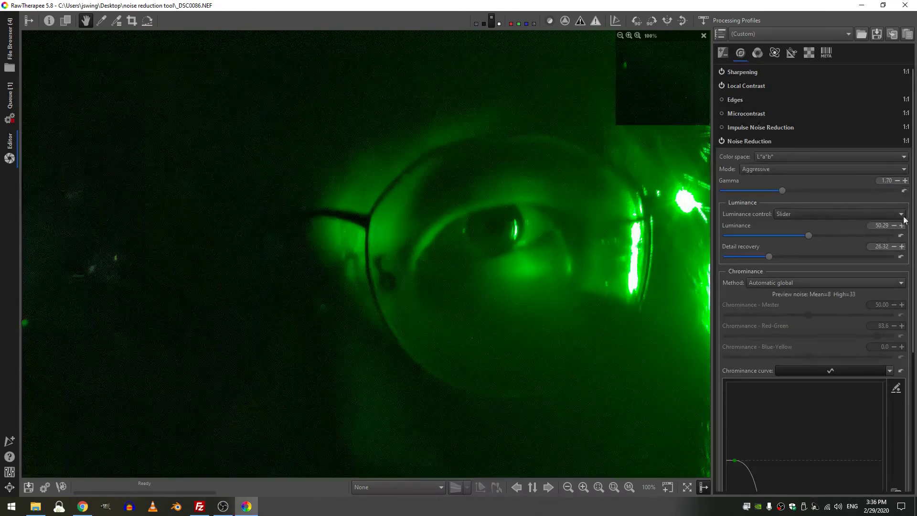
click(901, 235)
click(901, 256)
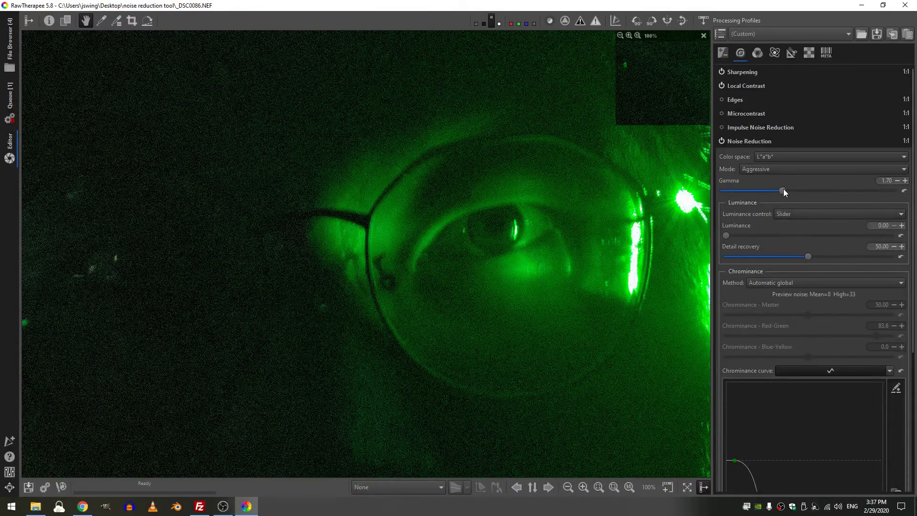
drag(783, 189, 761, 191)
Step: Drop Detail recovery to 0 and nudge Luminance up to about 40.3
drag(725, 234, 735, 235)
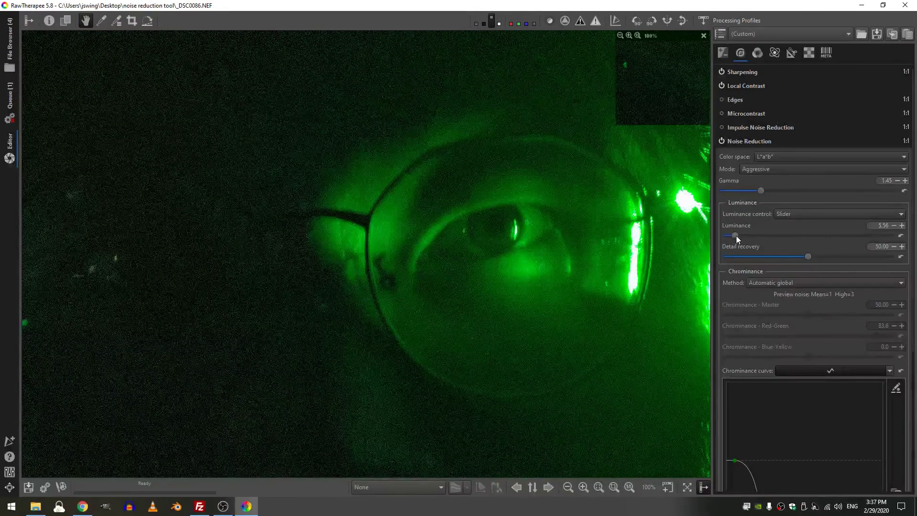
scroll(811, 249, down, 3)
drag(803, 257, 708, 271)
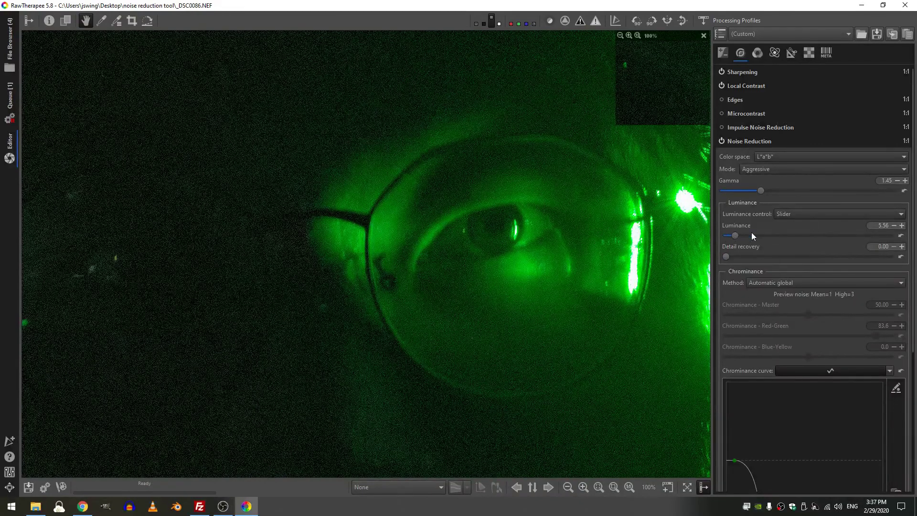
drag(758, 232, 767, 233)
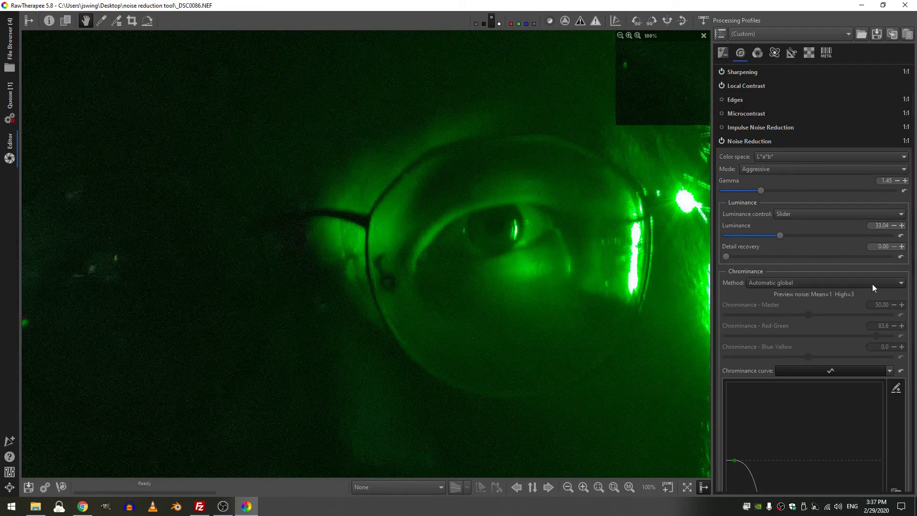
drag(795, 236, 798, 236)
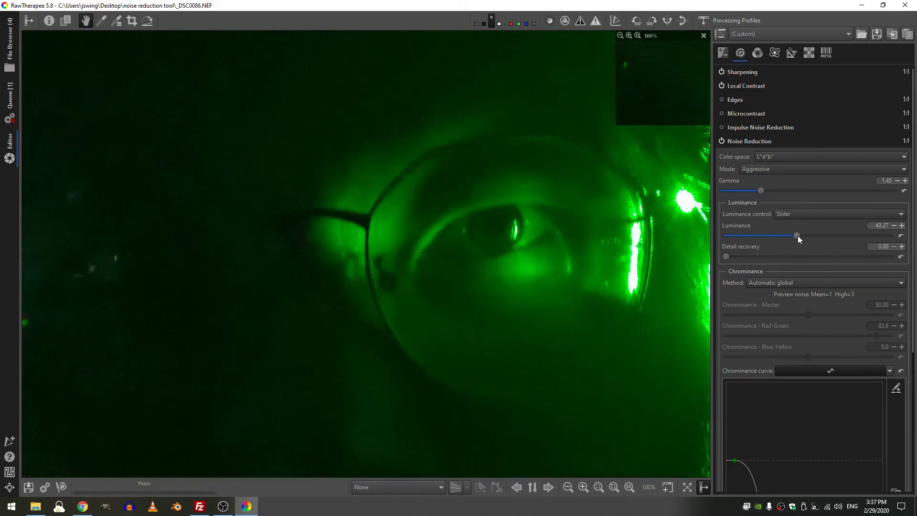
Step: Enter exact values: Luminance 40.00 and Detail recovery 20.00
key(ctrl+z)
triple_click(889, 225)
text(40)
key(Return)
drag(744, 258, 757, 256)
drag(875, 247, 887, 247)
text(20)
key(Return)
Step: Re-enable the median filter with a 3×3 soft window and 3 iterations
scroll(786, 284, down, 5)
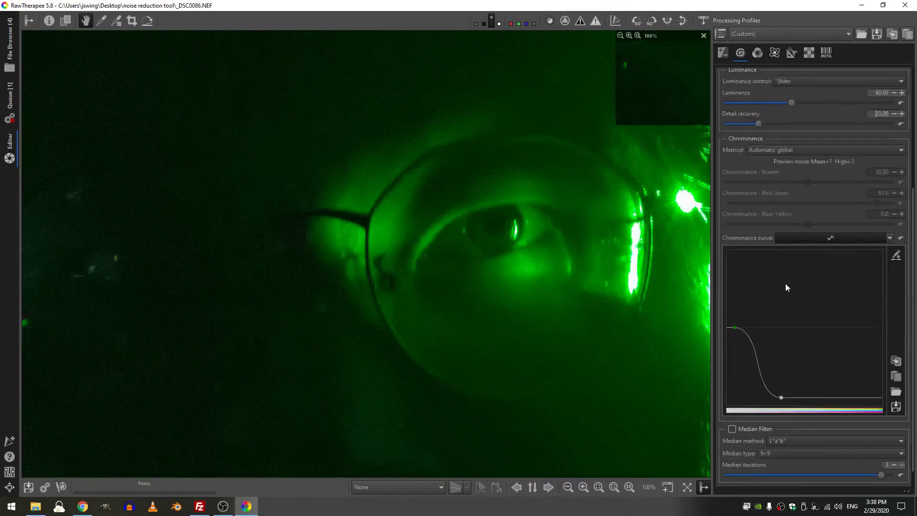
scroll(785, 283, down, 3)
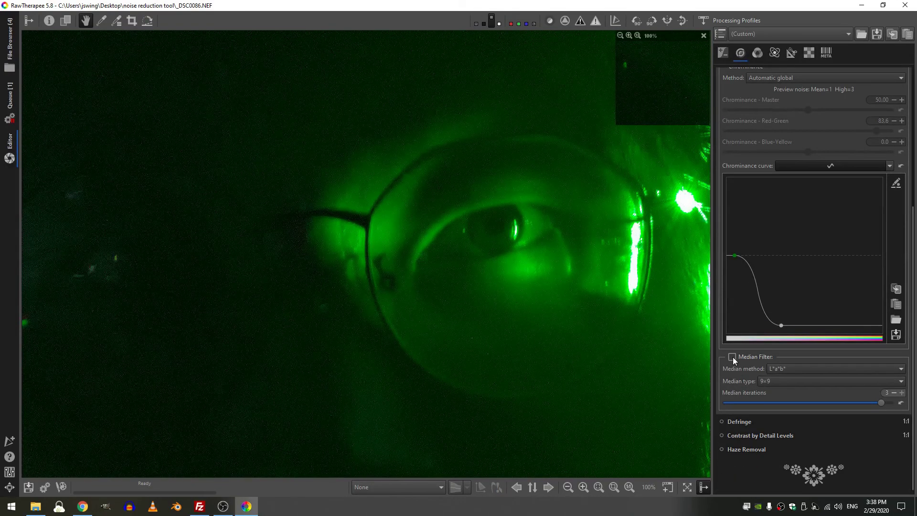
click(733, 358)
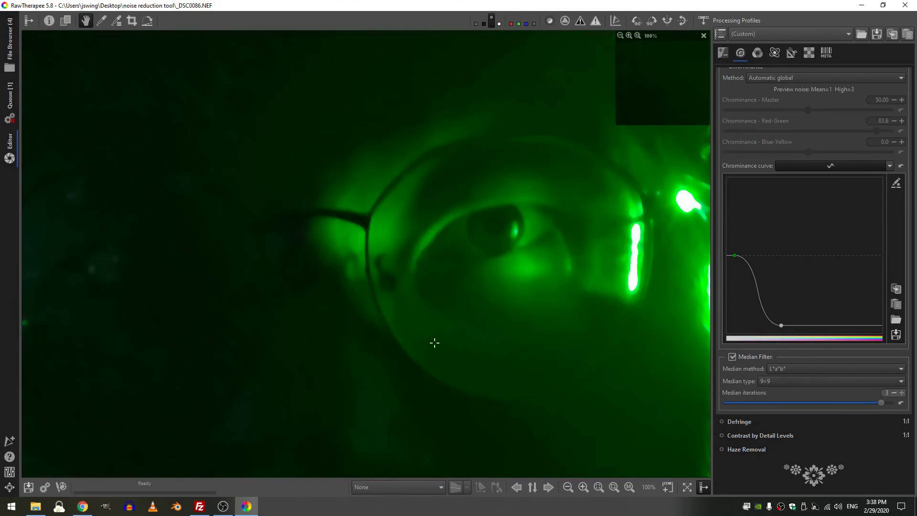
click(800, 382)
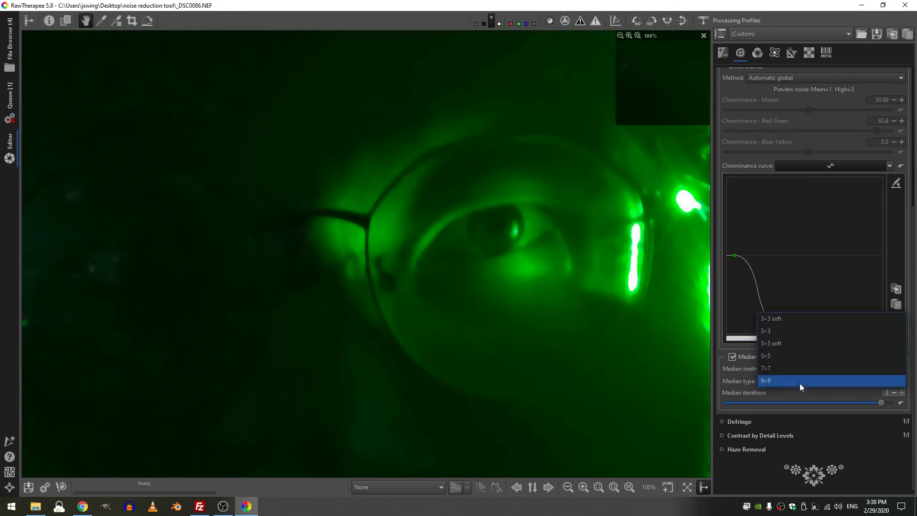
click(784, 317)
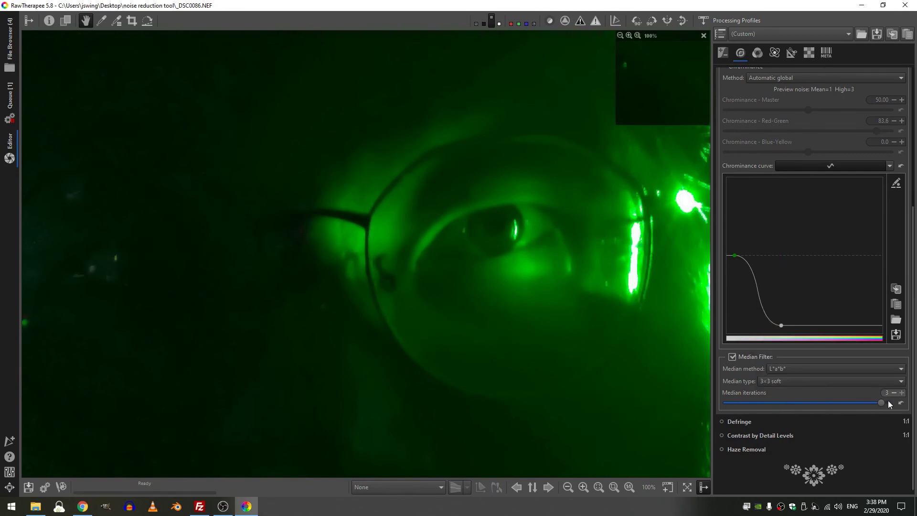
drag(882, 402, 728, 404)
drag(795, 405, 865, 404)
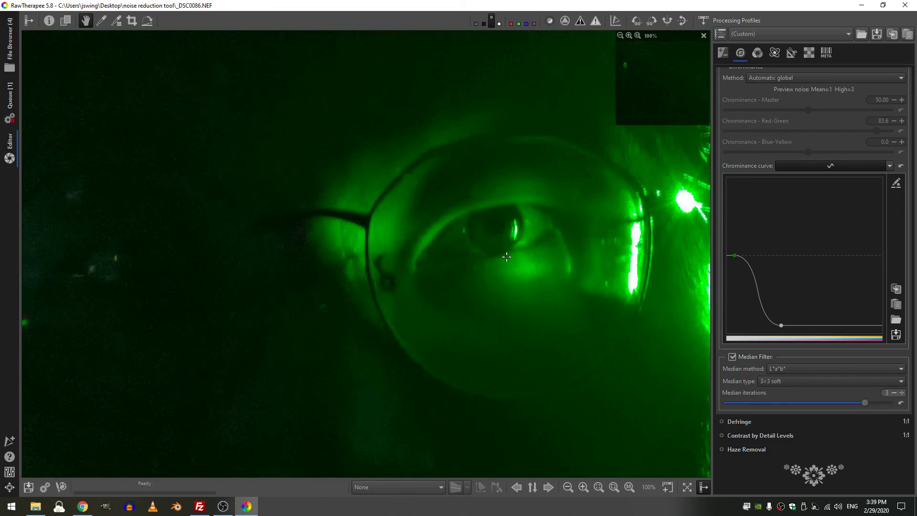
Step: Compare the dark blue-streak area with noise reduction off and on, then expand Sharpening
drag(290, 293, 384, 299)
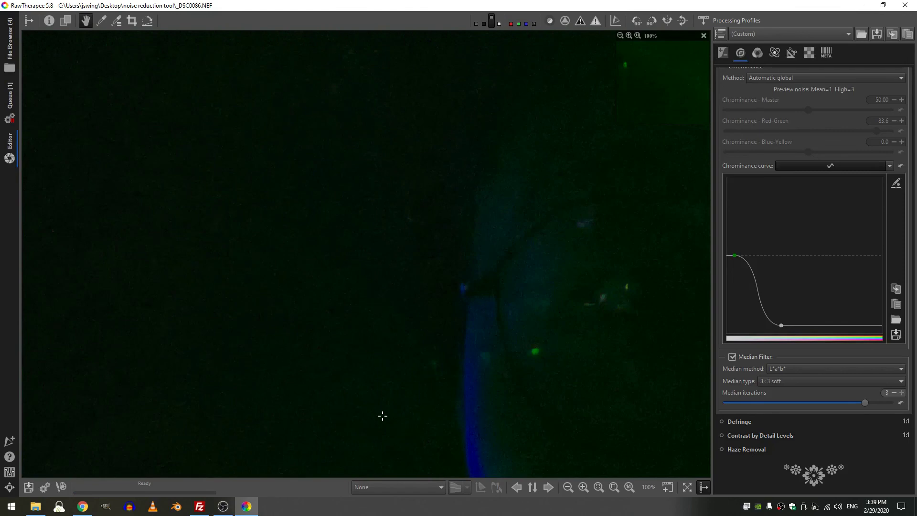
scroll(810, 203, up, 8)
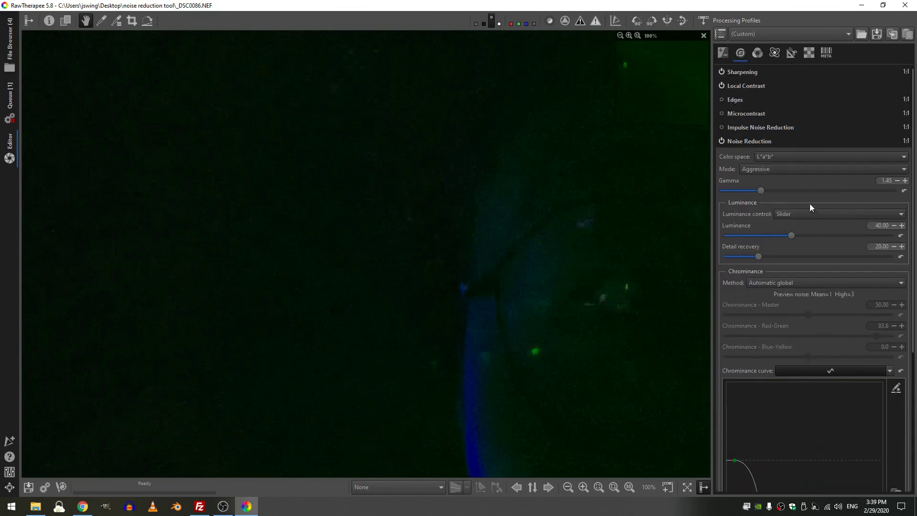
click(720, 140)
click(722, 141)
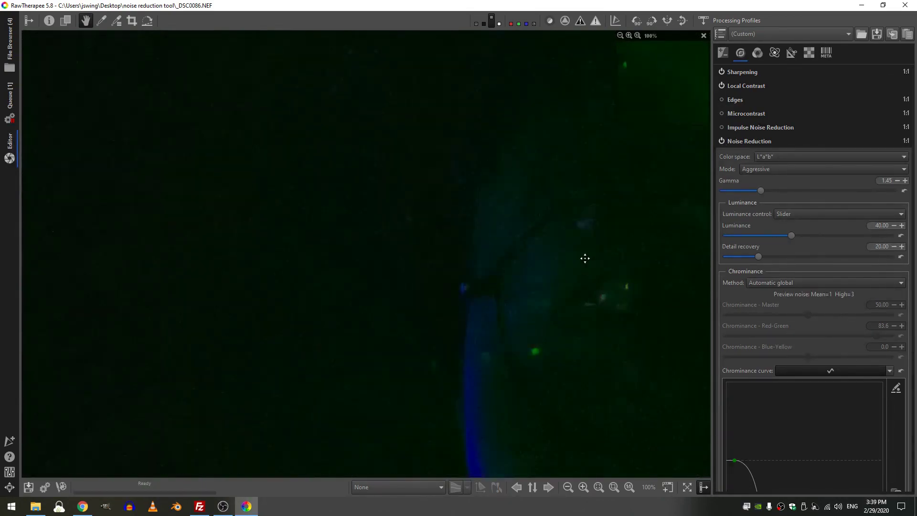
click(753, 74)
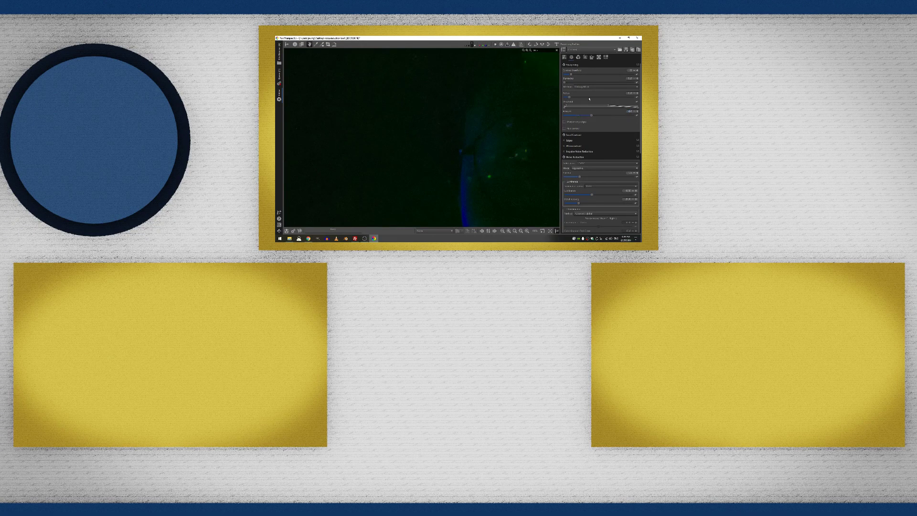
Step: Collapse Sharpening, then briefly expand and collapse Local Contrast
click(573, 65)
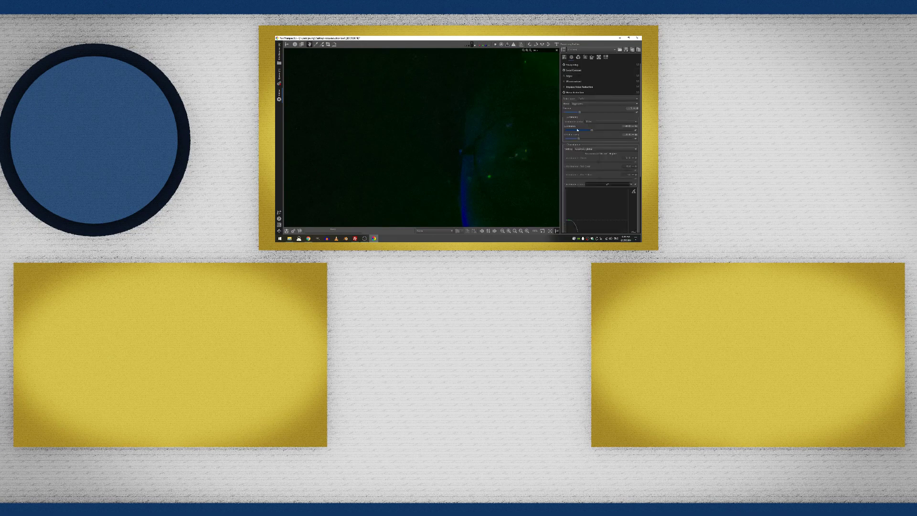
click(573, 70)
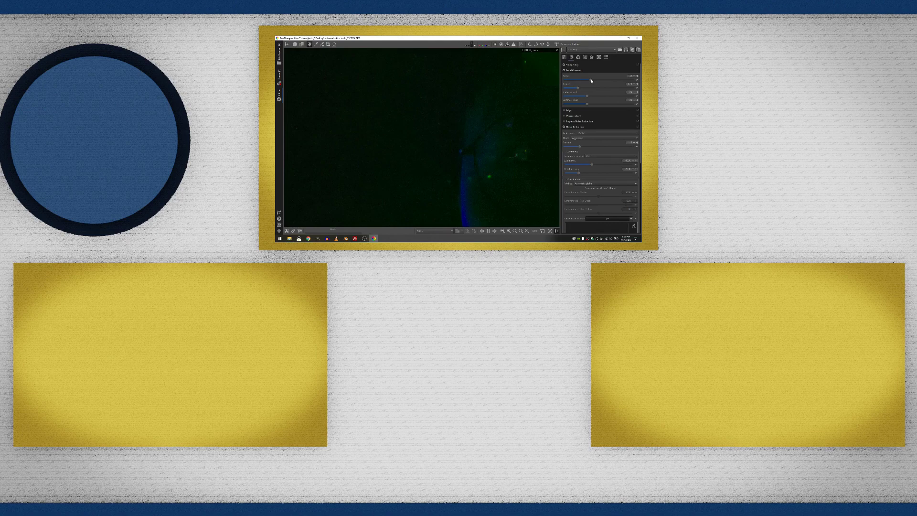
click(573, 70)
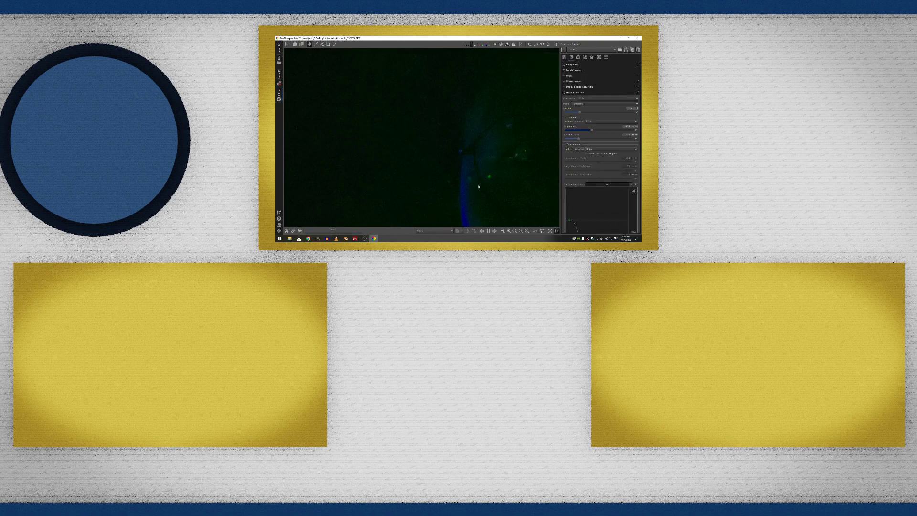